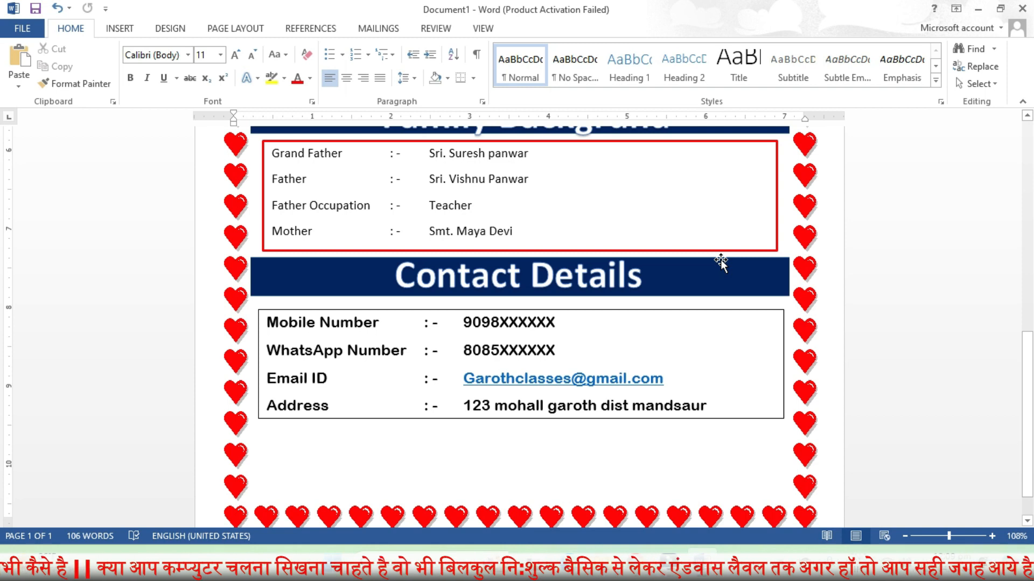
Scroll through the finished heart-bordered biodata page before starting on a blank page
{"action": "scroll", "coordinate": [721, 262], "scroll_direction": "up", "scroll_amount": 3}
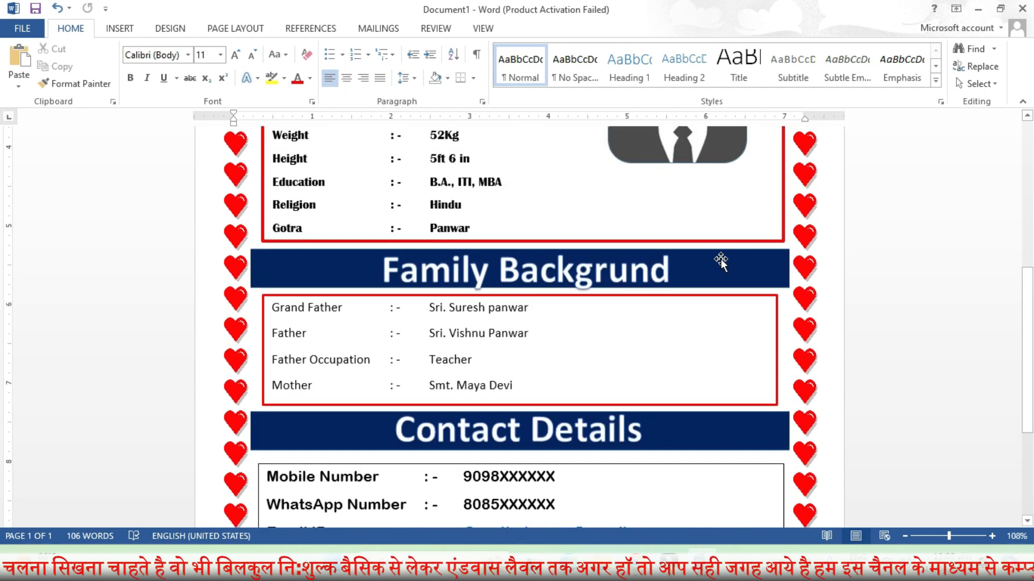
{"action": "scroll", "coordinate": [721, 262], "scroll_direction": "up", "scroll_amount": 6}
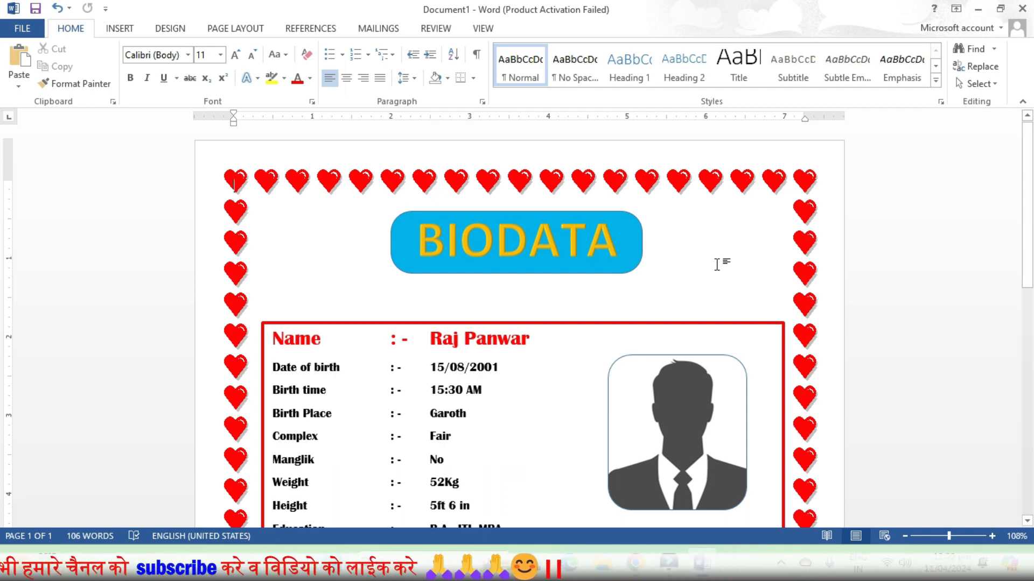
{"action": "scroll", "coordinate": [717, 263], "scroll_direction": "down", "scroll_amount": 3}
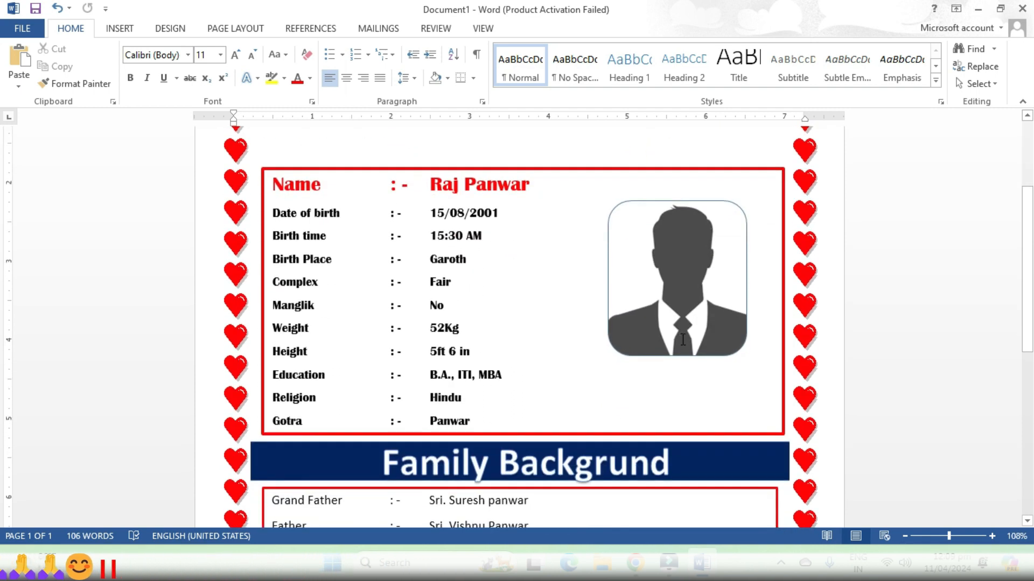
{"action": "scroll", "coordinate": [682, 331], "scroll_direction": "down", "scroll_amount": 6}
{"action": "scroll", "coordinate": [682, 333], "scroll_direction": "down", "scroll_amount": 2}
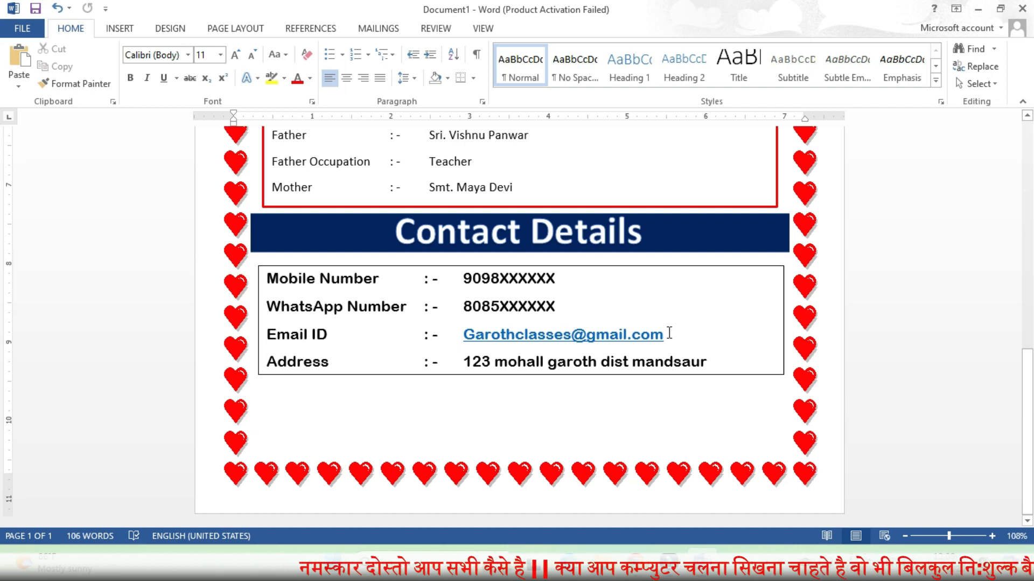
{"action": "scroll", "coordinate": [669, 333], "scroll_direction": "up", "scroll_amount": 4}
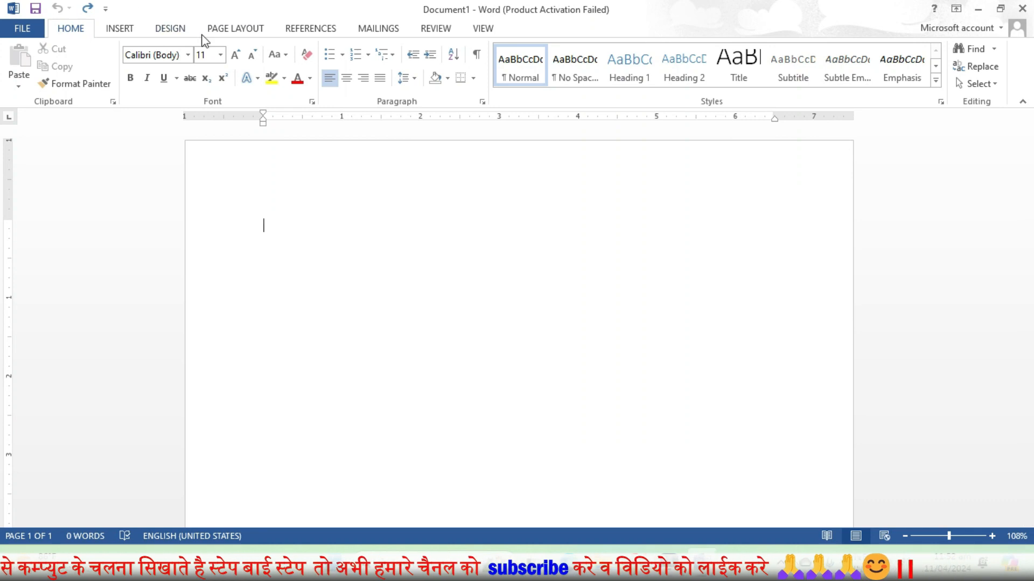
{"action": "left_click", "coordinate": [212, 28]}
Set the paper size to A4 with Narrow 0.5-inch margins
{"action": "left_click", "coordinate": [105, 84]}
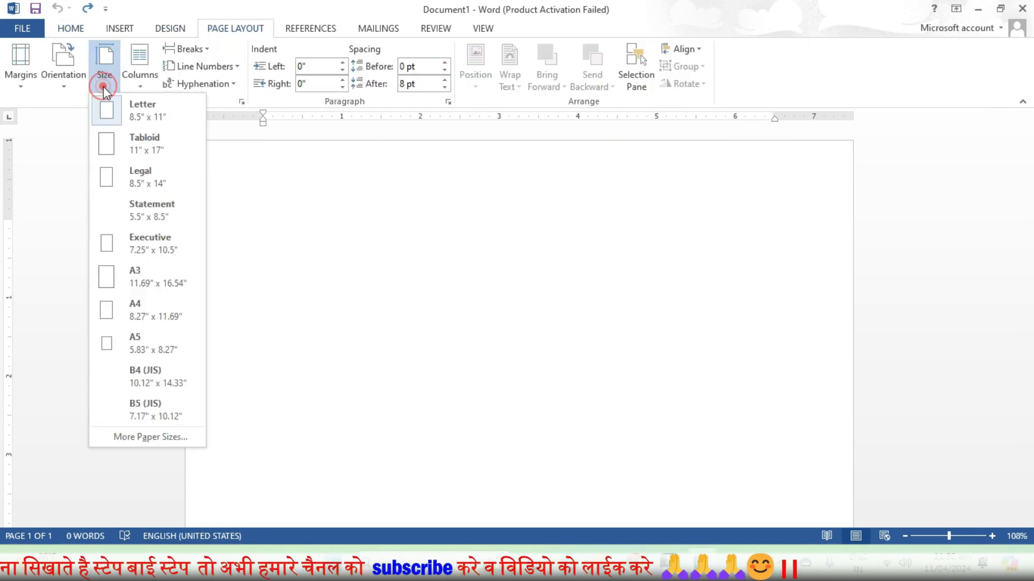
{"action": "left_click", "coordinate": [144, 292]}
{"action": "left_click", "coordinate": [21, 65]}
{"action": "left_click", "coordinate": [68, 207]}
Surround the page with the red hearts art border at 30 pt width
{"action": "left_click", "coordinate": [171, 29]}
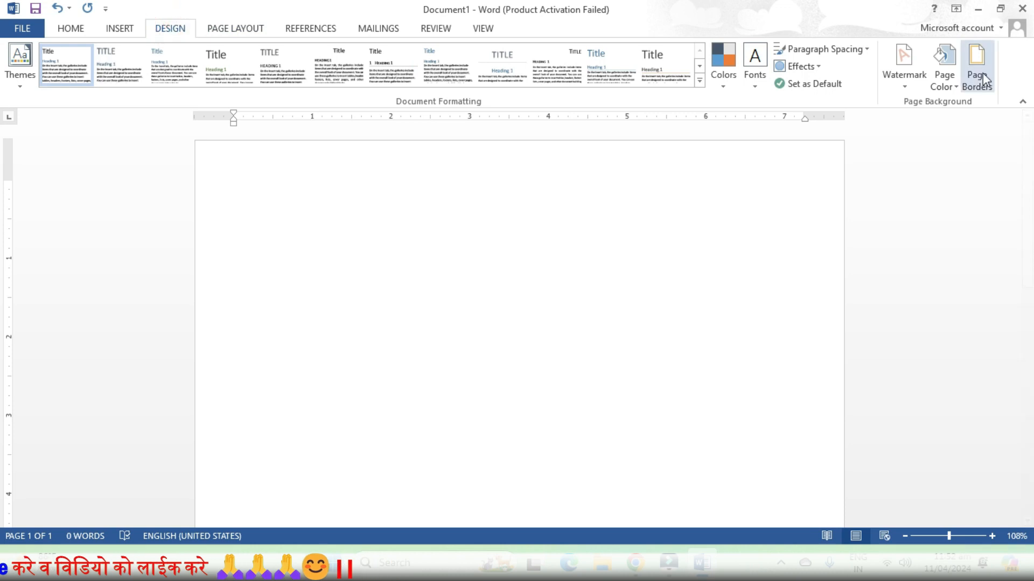
{"action": "left_click", "coordinate": [976, 72]}
{"action": "left_click", "coordinate": [509, 369]}
{"action": "scroll", "coordinate": [460, 437], "scroll_direction": "down", "scroll_amount": 3}
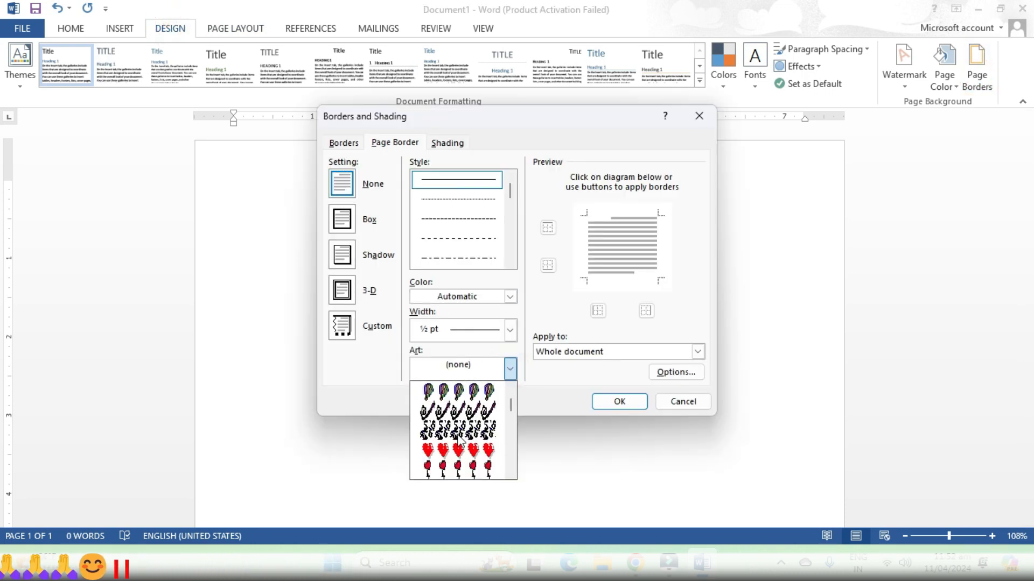
{"action": "left_click", "coordinate": [453, 454]}
{"action": "left_click", "coordinate": [451, 323]}
{"action": "left_click", "coordinate": [452, 323]}
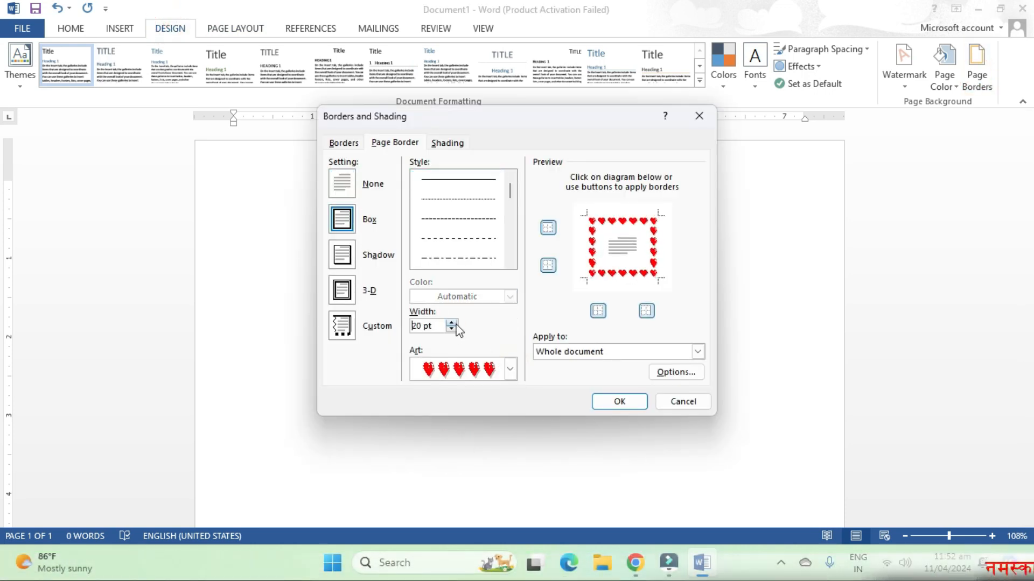
{"action": "left_click", "coordinate": [452, 323]}
{"action": "left_click", "coordinate": [453, 323]}
{"action": "left_click", "coordinate": [452, 323]}
{"action": "left_click", "coordinate": [452, 329]}
{"action": "left_click", "coordinate": [620, 401]}
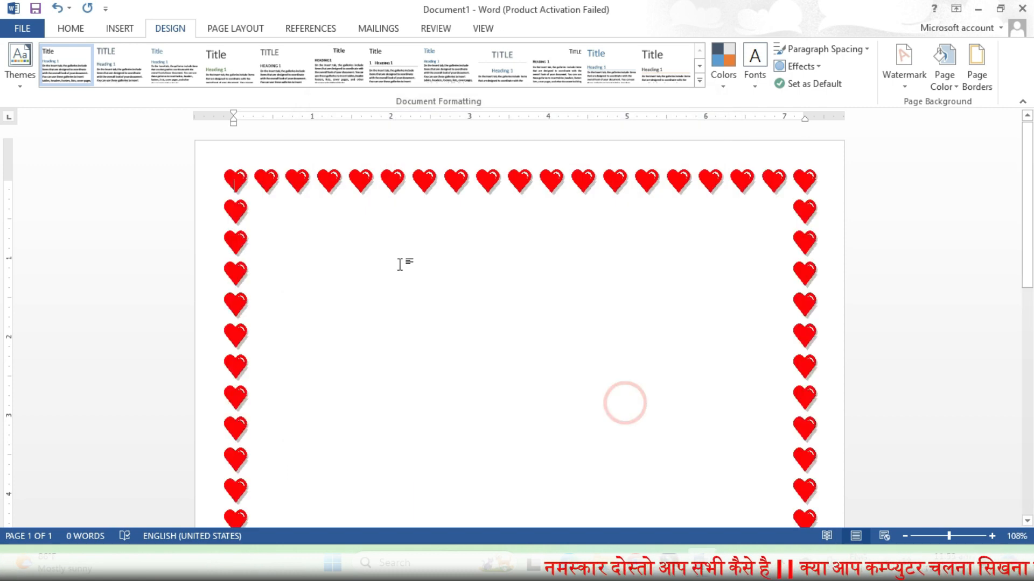
Draw a rounded rectangle centred at the top of the page with rounder corners
{"action": "left_click", "coordinate": [119, 28]}
{"action": "left_click", "coordinate": [204, 81]}
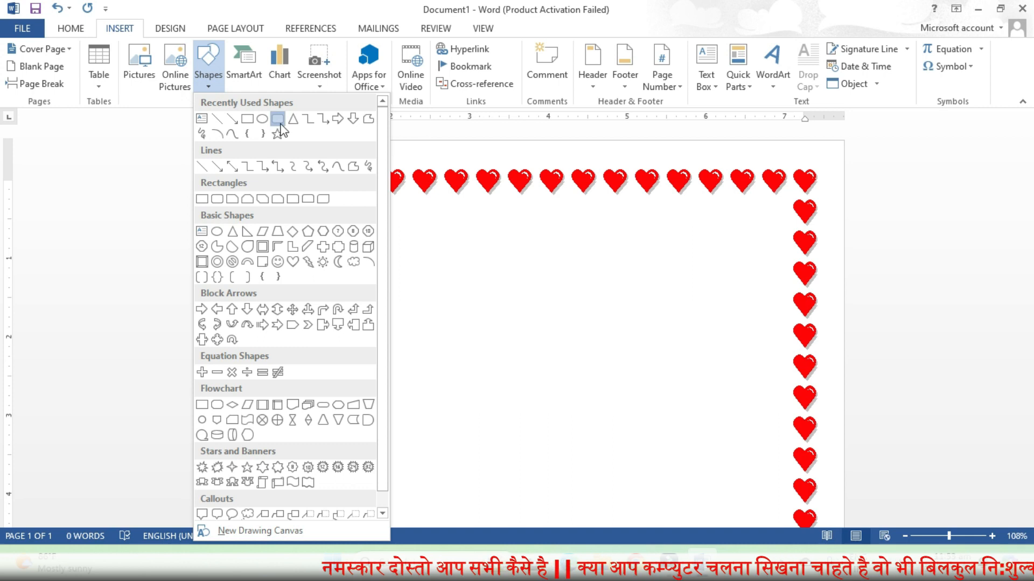
{"action": "left_click", "coordinate": [278, 118]}
{"action": "left_click_drag", "start_coordinate": [431, 214], "coordinate": [685, 278]}
{"action": "left_click_drag", "start_coordinate": [568, 235], "coordinate": [524, 230]}
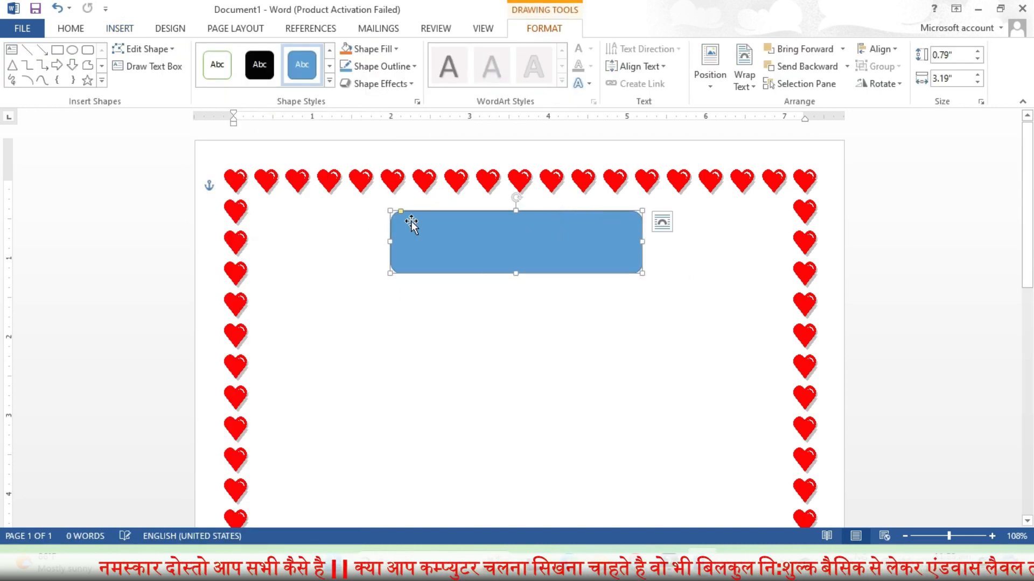
{"action": "left_click_drag", "start_coordinate": [399, 214], "coordinate": [413, 214]}
Insert gold-style WordArt reading BIODATA and move it into the rectangle
{"action": "left_click", "coordinate": [119, 28]}
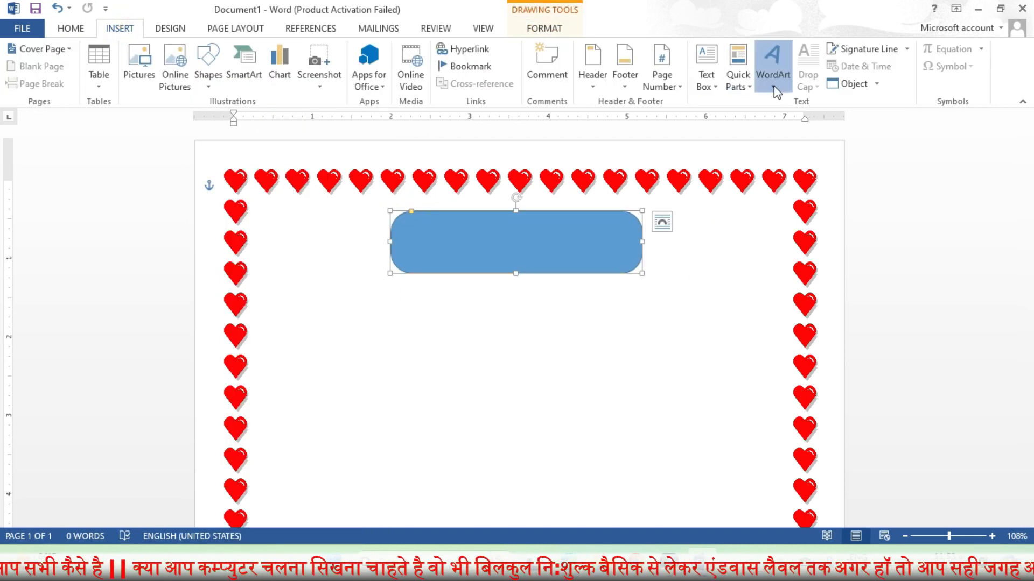
{"action": "left_click", "coordinate": [773, 67]}
{"action": "left_click", "coordinate": [907, 158]}
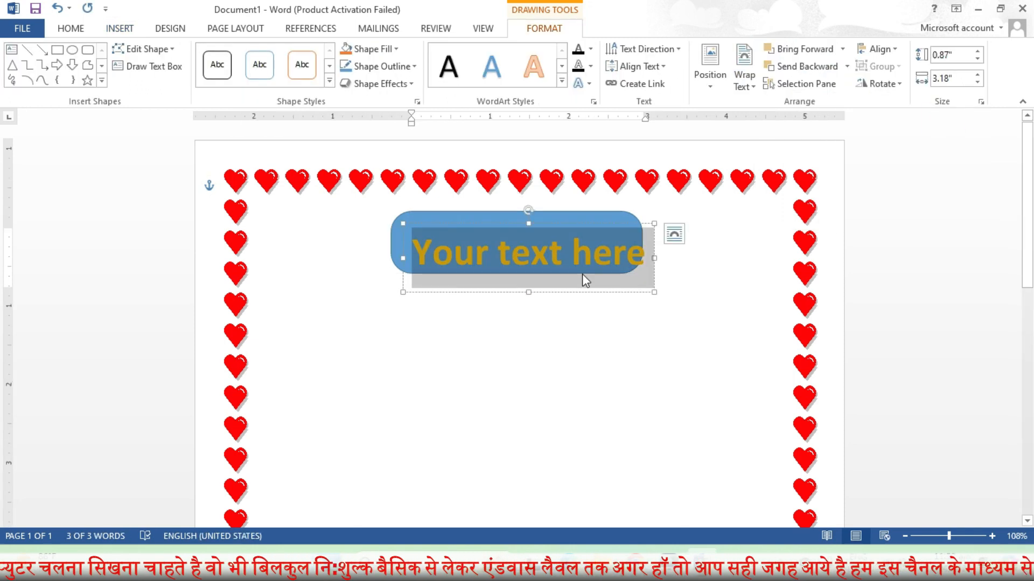
{"action": "type", "text": "b"}
{"action": "key", "text": "BackSpace"}
{"action": "type", "text": "BI"}
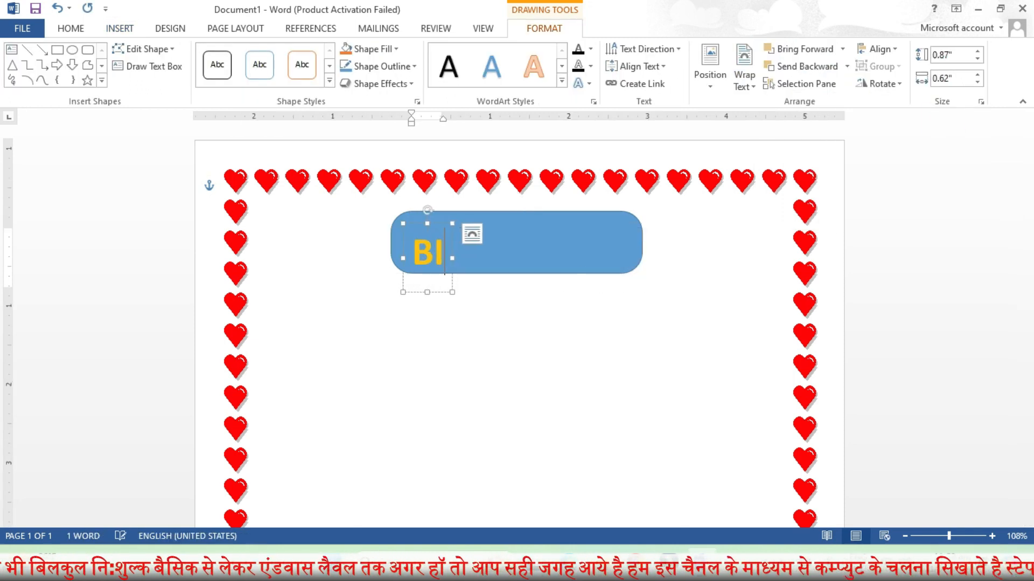
{"action": "type", "text": "ODATA"}
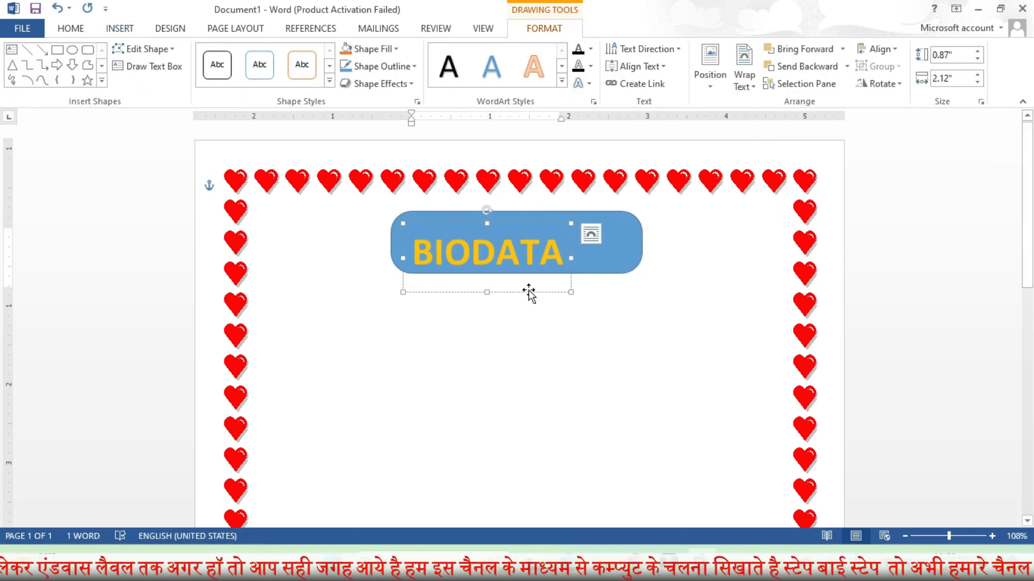
{"action": "left_click_drag", "start_coordinate": [529, 294], "coordinate": [551, 284]}
Set the BIODATA lettering to 48 pt
{"action": "double_click", "coordinate": [541, 244]}
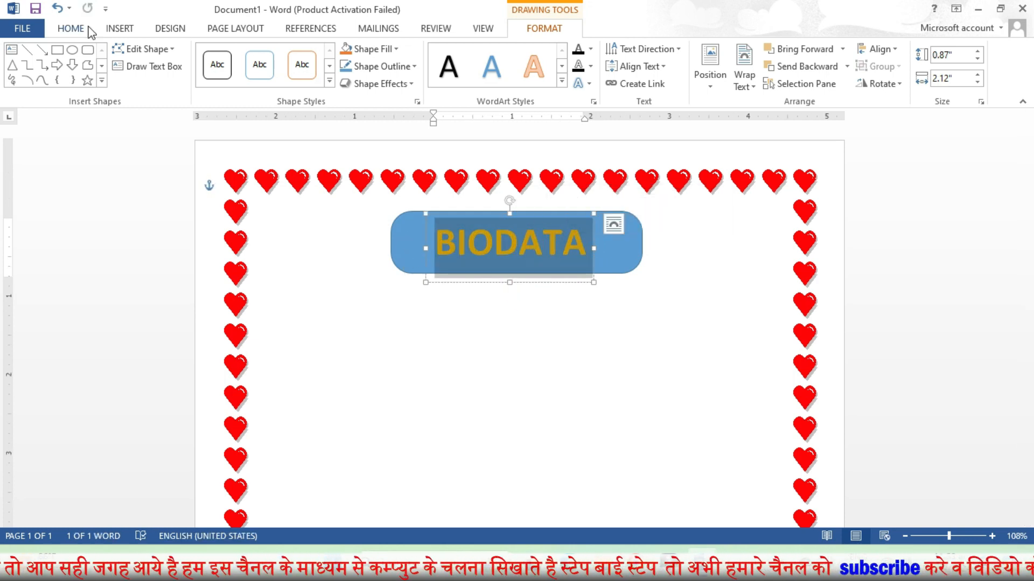
{"action": "left_click", "coordinate": [72, 29]}
{"action": "left_click", "coordinate": [236, 56]}
{"action": "left_click", "coordinate": [236, 56]}
{"action": "left_click", "coordinate": [251, 56]}
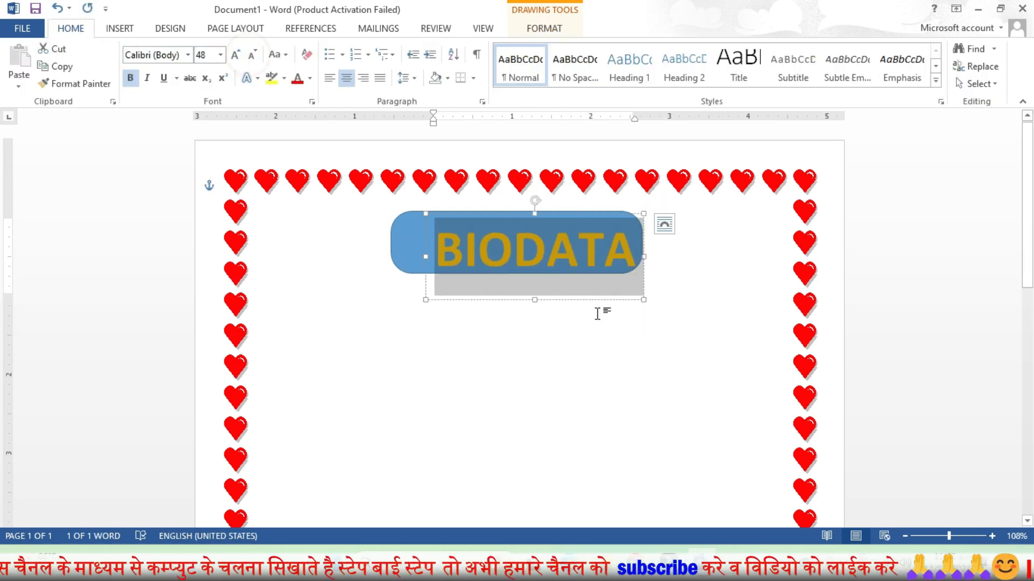
{"action": "left_click", "coordinate": [593, 297]}
{"action": "left_click", "coordinate": [605, 337]}
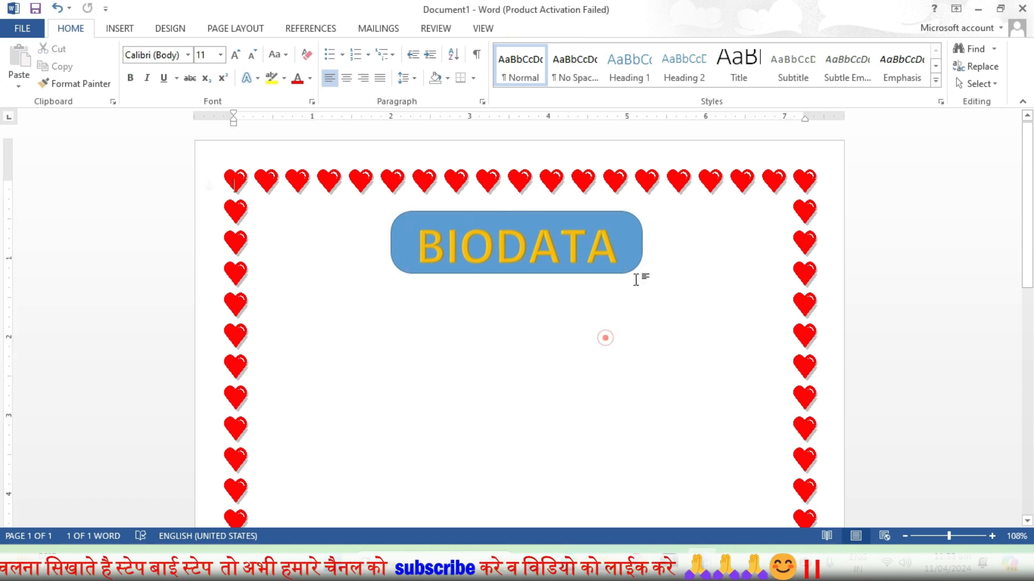
Fill the rounded title rectangle with light blue
{"action": "left_click", "coordinate": [628, 227]}
{"action": "left_click", "coordinate": [543, 28]}
{"action": "left_click", "coordinate": [396, 48]}
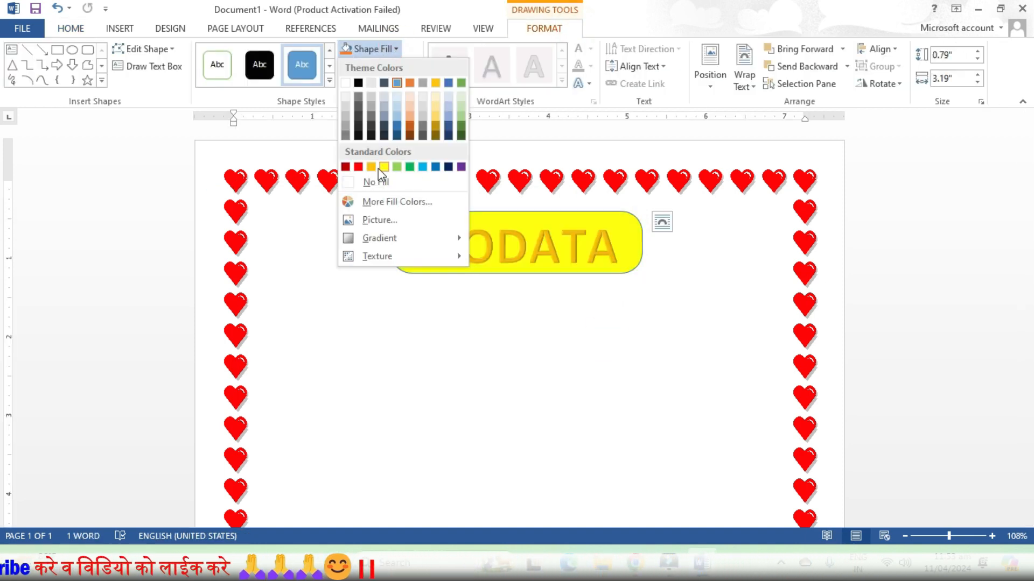
{"action": "left_click", "coordinate": [423, 167]}
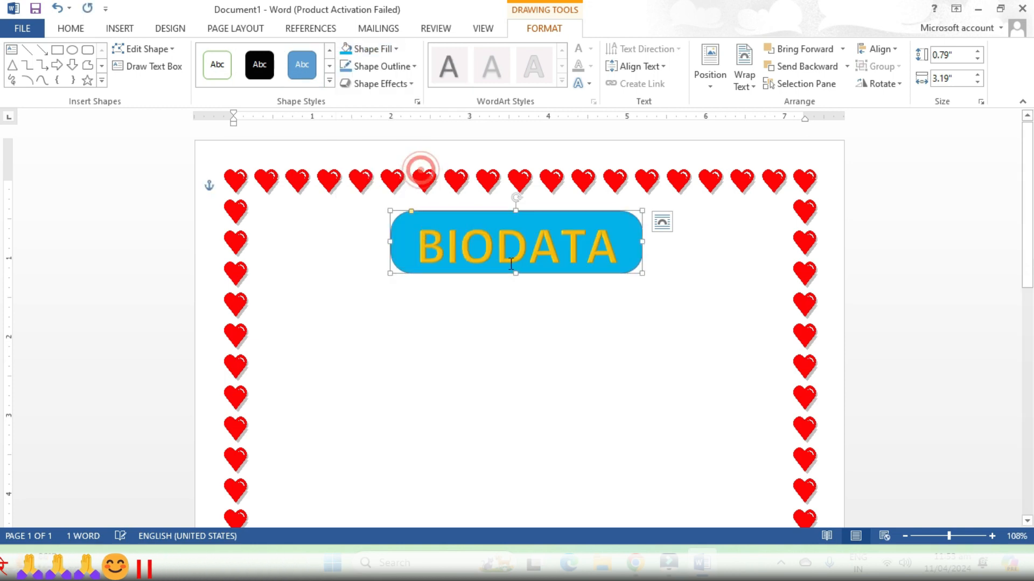
{"action": "left_click", "coordinate": [574, 280]}
{"action": "left_click", "coordinate": [567, 295]}
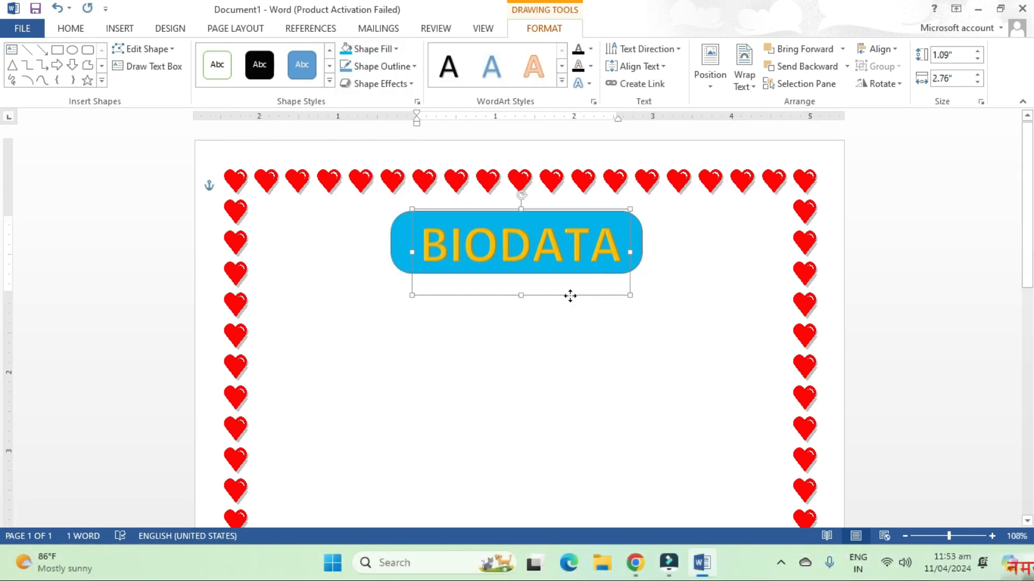
{"action": "left_click", "coordinate": [549, 389]}
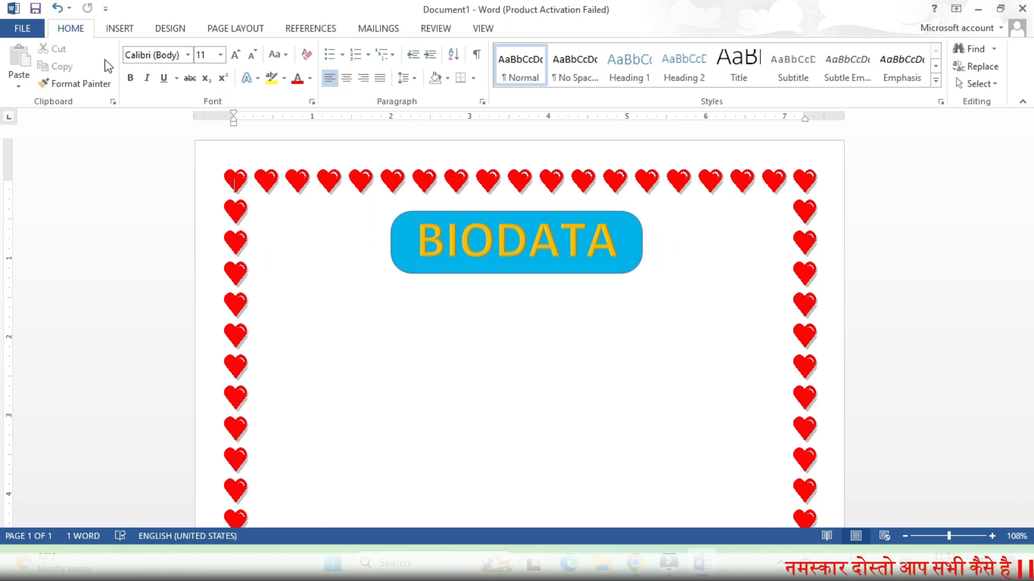
{"action": "left_click", "coordinate": [119, 28]}
Draw a large rectangle and enter the Name and Date of birth rows with ':-' separators
{"action": "left_click", "coordinate": [208, 84]}
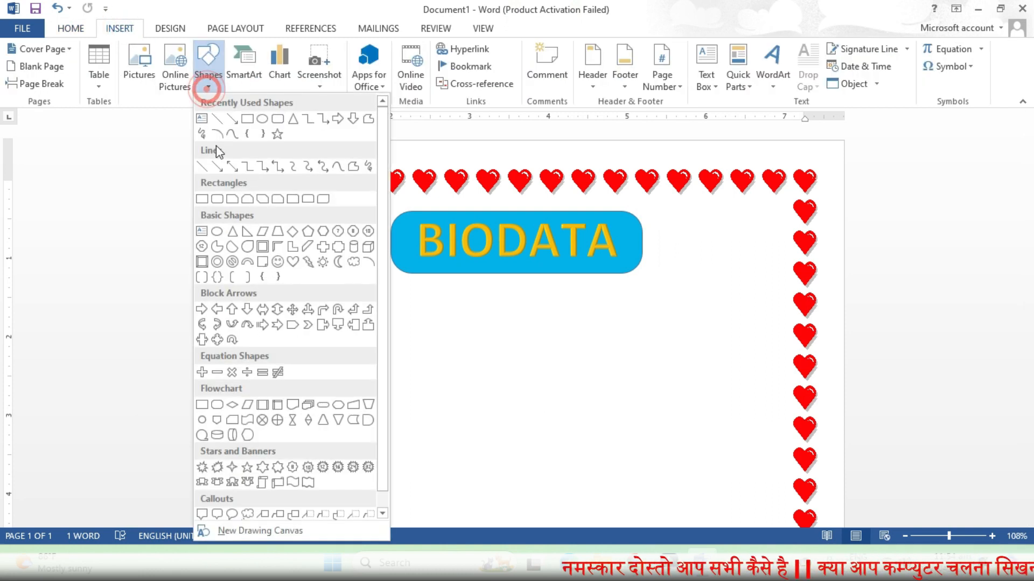
{"action": "left_click", "coordinate": [205, 179]}
{"action": "left_click_drag", "start_coordinate": [263, 323], "coordinate": [690, 520]}
{"action": "type", "text": "Name"}
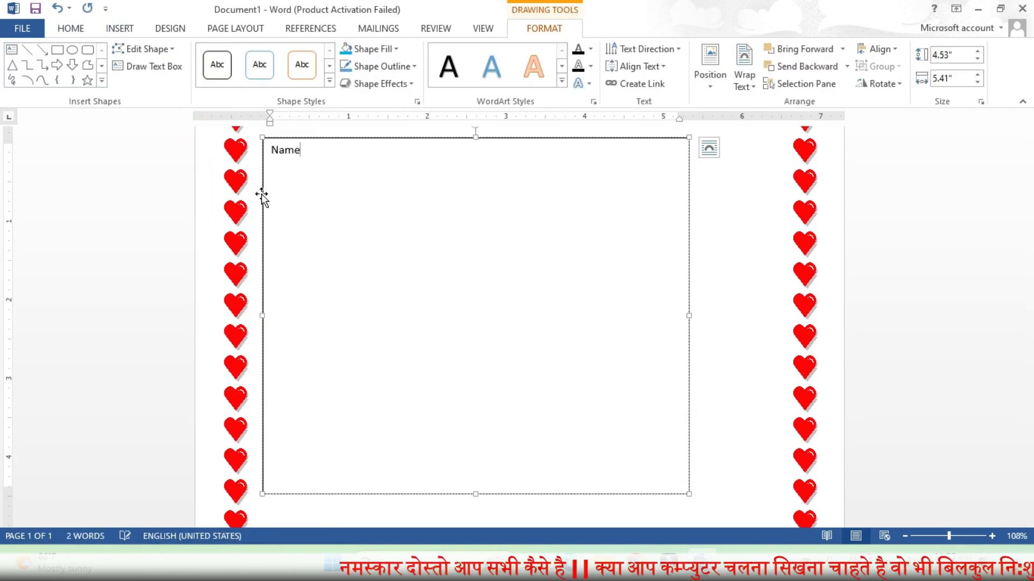
{"action": "key", "text": "Return"}
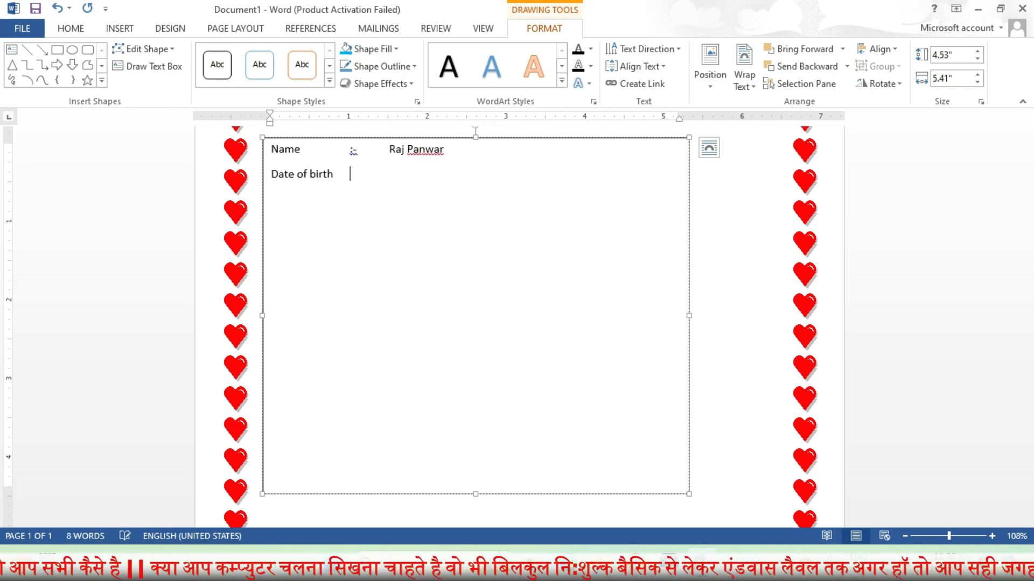
{"action": "type", "text": "15/08/2001"}
{"action": "key", "text": "Return"}
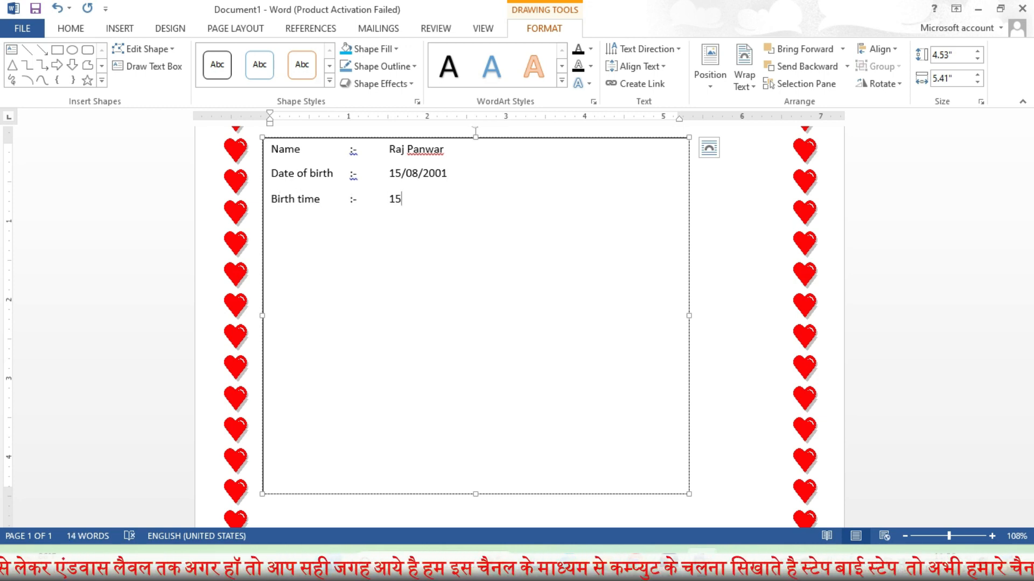
Add the Birth time, Birth Place, Complex (Fair), Weight, Height and Education rows
{"action": "key", "text": "Return"}
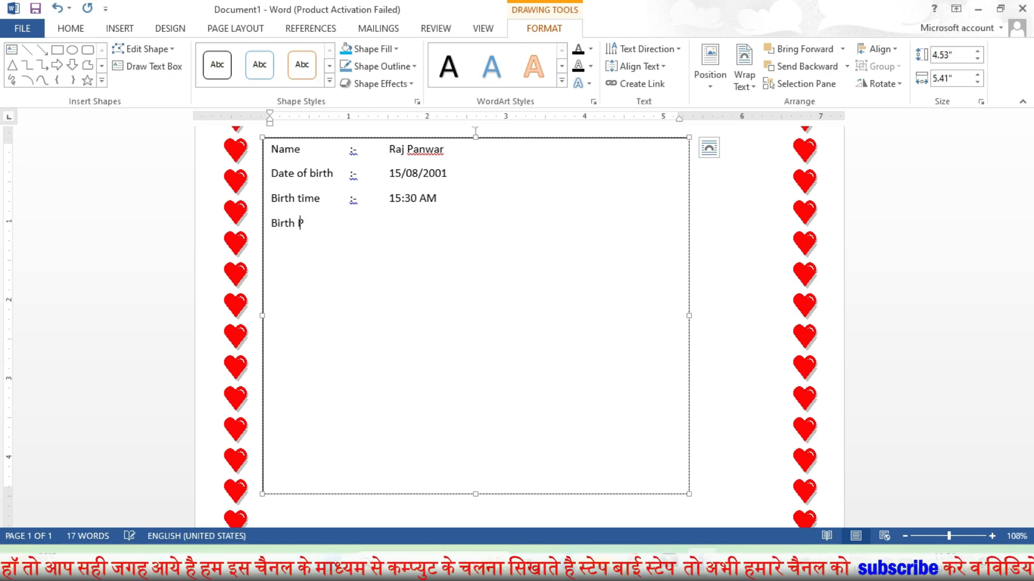
{"action": "type", "text": "oth"}
{"action": "key", "text": "Return"}
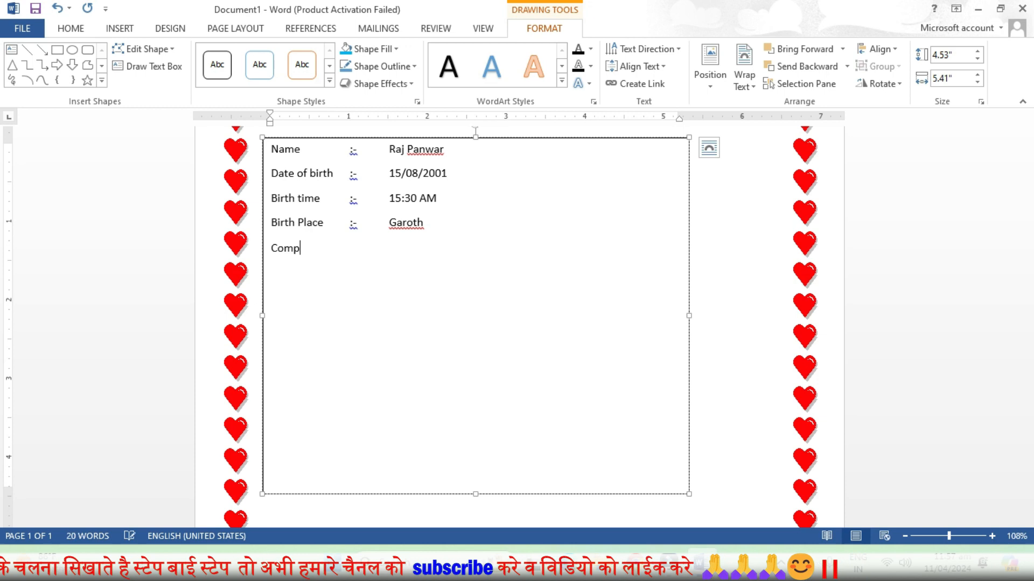
{"action": "type", "text": "Complex\t:-\tFair"}
{"action": "key", "text": "Return"}
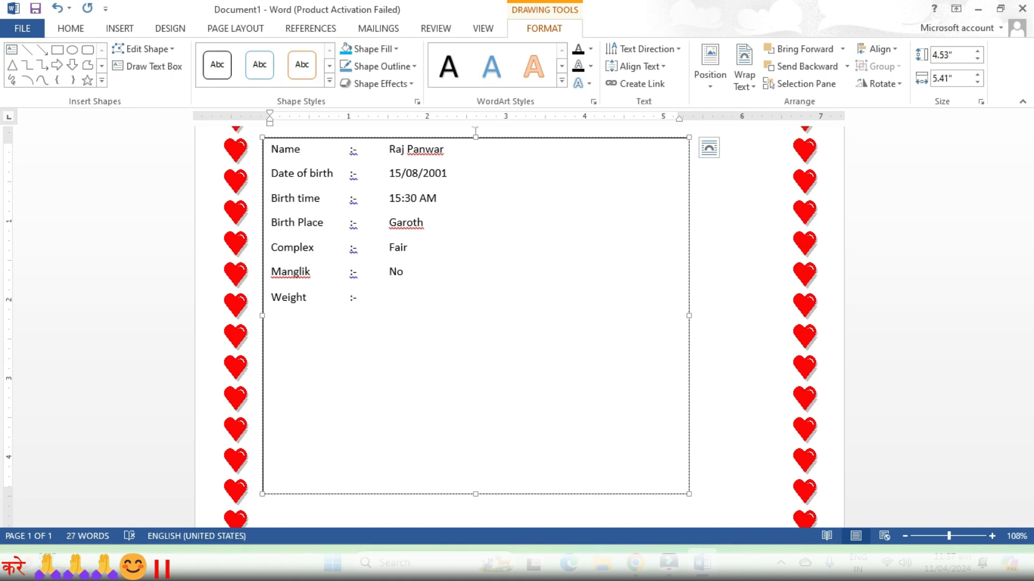
{"action": "type", "text": "Kg"}
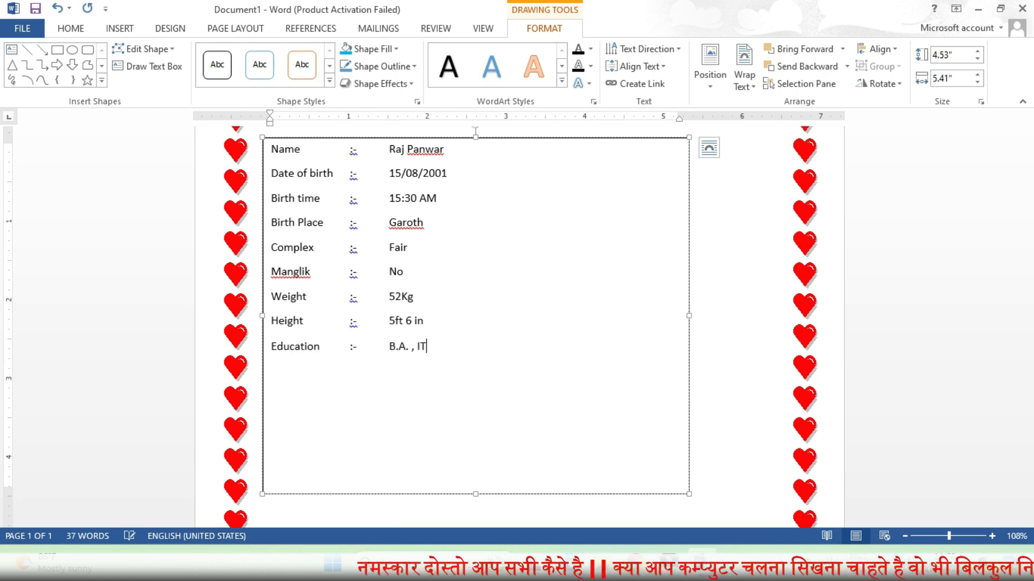
{"action": "type", "text": "A"}
{"action": "key", "text": "Return"}
Finish the list with the Religion and Gotra rows
{"action": "type", "text": "Religion"}
{"action": "key", "text": "Tab"}
{"action": "key", "text": "Return"}
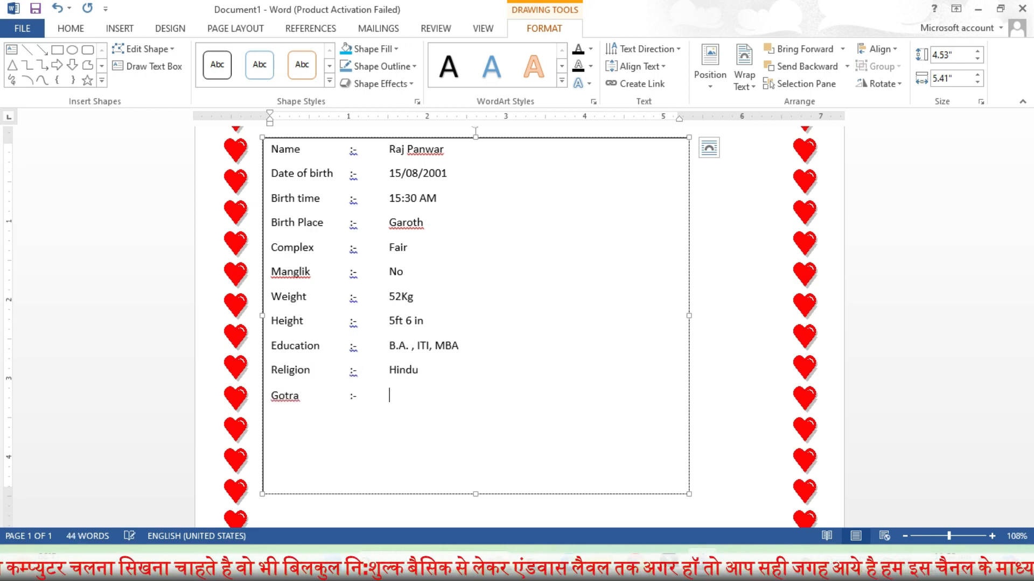
{"action": "type", "text": "war"}
{"action": "key", "text": "Return"}
Replace each ':-' separator with the spaced ': -' version
{"action": "right_click", "coordinate": [354, 151]}
{"action": "left_click", "coordinate": [377, 163]}
{"action": "left_click_drag", "start_coordinate": [359, 150], "coordinate": [349, 151]}
{"action": "key", "text": "ctrl+c"}
{"action": "key", "text": "ctrl+v"}
{"action": "left_click_drag", "start_coordinate": [358, 174], "coordinate": [350, 199]}
{"action": "key", "text": "ctrl+v"}
{"action": "left_click_drag", "start_coordinate": [357, 224], "coordinate": [349, 248]}
{"action": "key", "text": "ctrl+v"}
{"action": "key", "text": "ctrl+v"}
{"action": "left_click_drag", "start_coordinate": [357, 275], "coordinate": [349, 275]}
{"action": "key", "text": "ctrl+v"}
{"action": "key", "text": "ctrl+v"}
{"action": "left_click_drag", "start_coordinate": [357, 397], "coordinate": [349, 397]}
{"action": "key", "text": "ctrl+v"}
Ignore All on the flagged spellings and accept the 'B.A., ITI' comma fix
{"action": "right_click", "coordinate": [411, 152]}
{"action": "left_click", "coordinate": [477, 269]}
{"action": "right_click", "coordinate": [400, 223]}
{"action": "left_click", "coordinate": [456, 328]}
{"action": "right_click", "coordinate": [296, 397]}
{"action": "right_click", "coordinate": [411, 349]}
{"action": "left_click", "coordinate": [430, 380]}
{"action": "left_click_drag", "start_coordinate": [272, 152], "coordinate": [428, 401]}
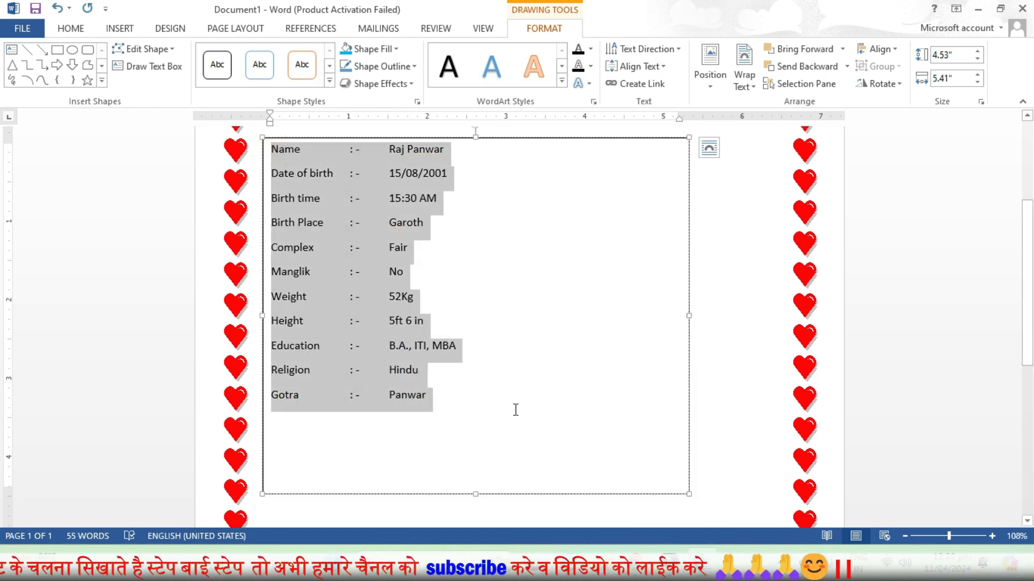
{"action": "left_click", "coordinate": [71, 28]}
Apply Britannic Bold and tab the Name through Complex separators into one column
{"action": "left_click", "coordinate": [187, 54]}
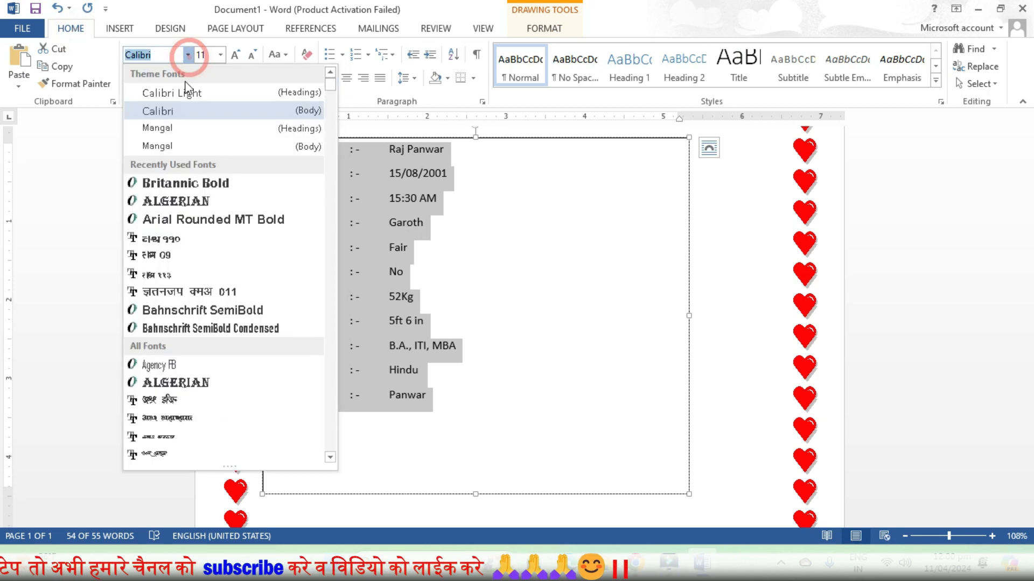
{"action": "left_click", "coordinate": [197, 184]}
{"action": "left_click", "coordinate": [349, 149]}
{"action": "key", "text": "Tab"}
{"action": "left_click", "coordinate": [347, 172]}
{"action": "key", "text": "Tab"}
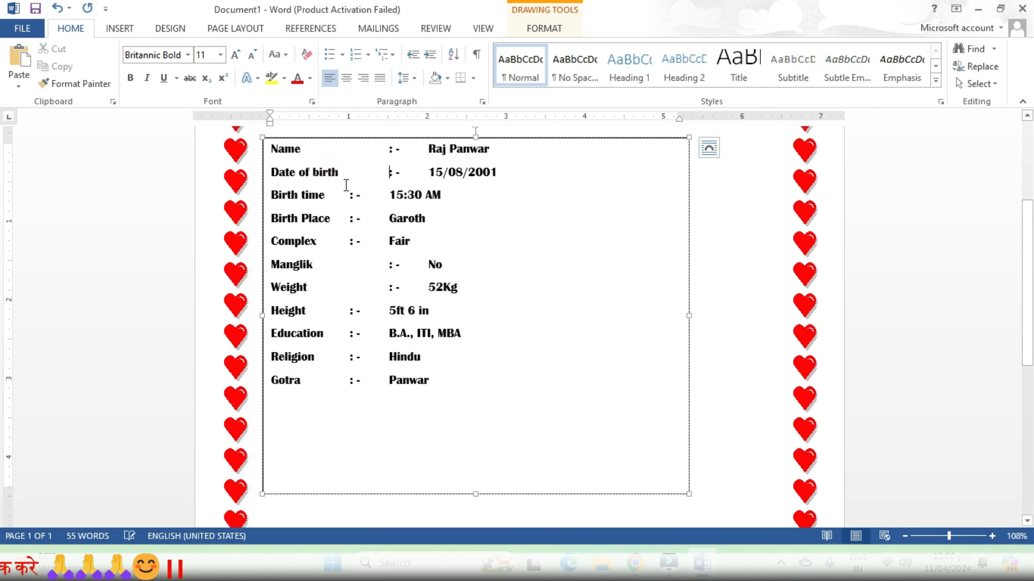
{"action": "left_click", "coordinate": [348, 195]}
{"action": "key", "text": "Tab"}
{"action": "left_click", "coordinate": [350, 218]}
{"action": "key", "text": "Tab"}
{"action": "left_click", "coordinate": [349, 242]}
{"action": "key", "text": "Tab"}
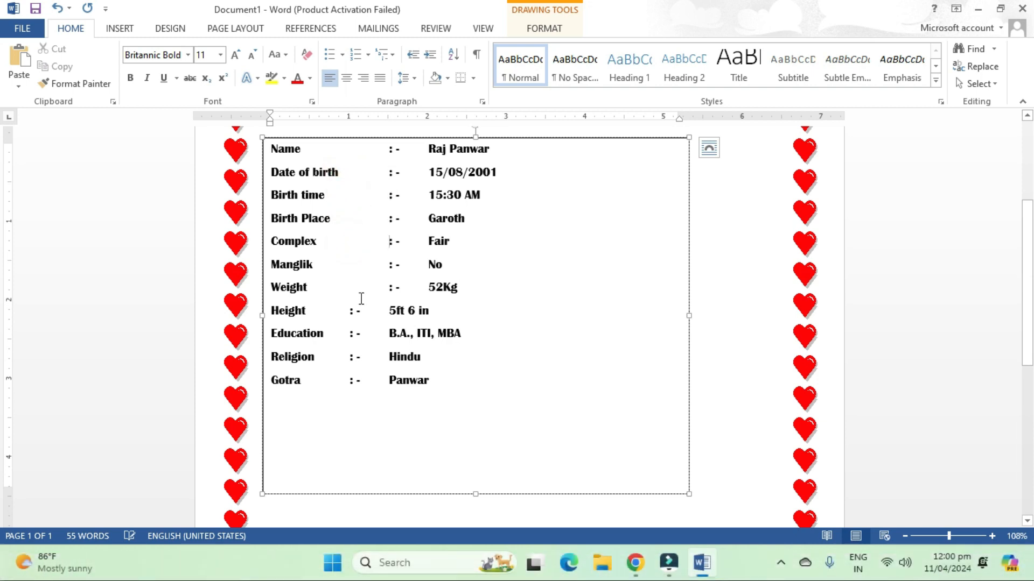
Tab the Height, Education, Religion and Gotra separators into the same column
{"action": "left_click", "coordinate": [348, 310]}
{"action": "key", "text": "Tab"}
{"action": "left_click", "coordinate": [347, 333]}
{"action": "key", "text": "Tab"}
{"action": "left_click", "coordinate": [347, 355]}
{"action": "key", "text": "Tab"}
{"action": "left_click", "coordinate": [347, 380]}
{"action": "key", "text": "Tab"}
Make the Name line red at 18 pt and realign its separator
{"action": "left_click_drag", "start_coordinate": [270, 149], "coordinate": [484, 132]}
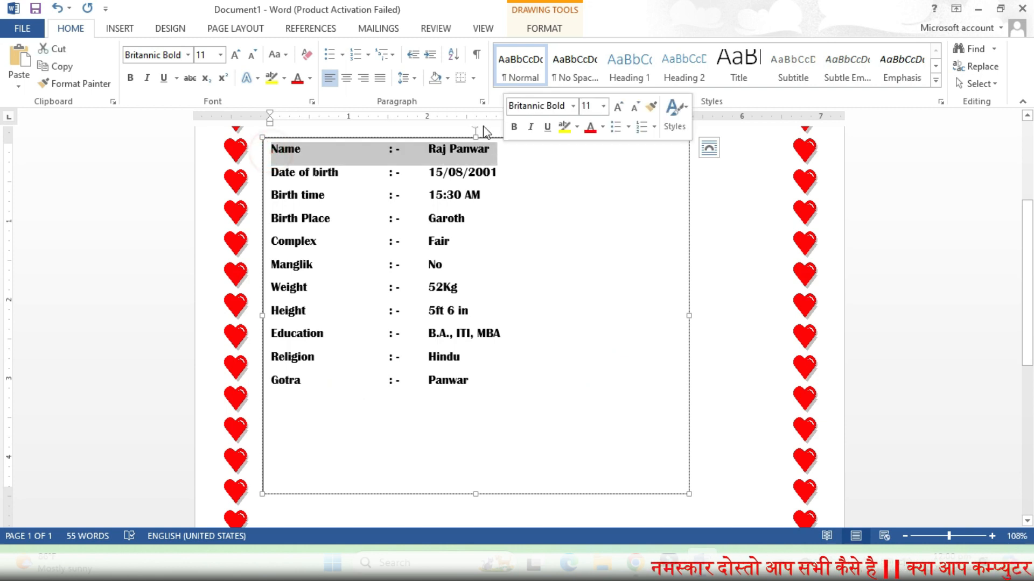
{"action": "left_click", "coordinate": [310, 79]}
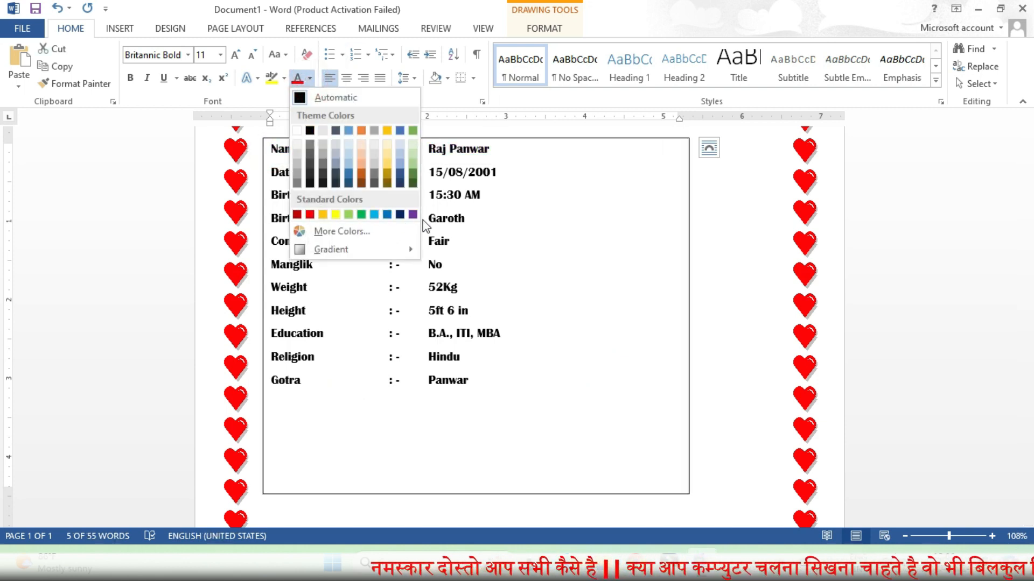
{"action": "left_click", "coordinate": [307, 215]}
{"action": "left_click", "coordinate": [236, 55]}
{"action": "left_click", "coordinate": [235, 55]}
{"action": "left_click", "coordinate": [235, 55]}
{"action": "left_click", "coordinate": [236, 55]}
{"action": "left_click", "coordinate": [593, 295]}
{"action": "left_click", "coordinate": [422, 155]}
{"action": "key", "text": "BackSpace"}
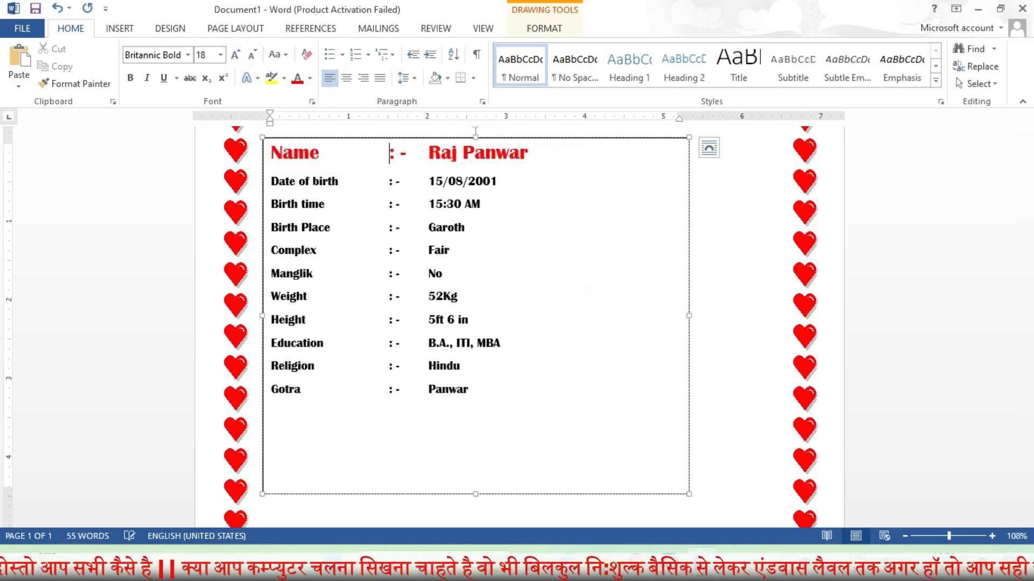
Fit the details box to its text, widen it, and outline it in red
{"action": "left_click_drag", "start_coordinate": [476, 493], "coordinate": [482, 404]}
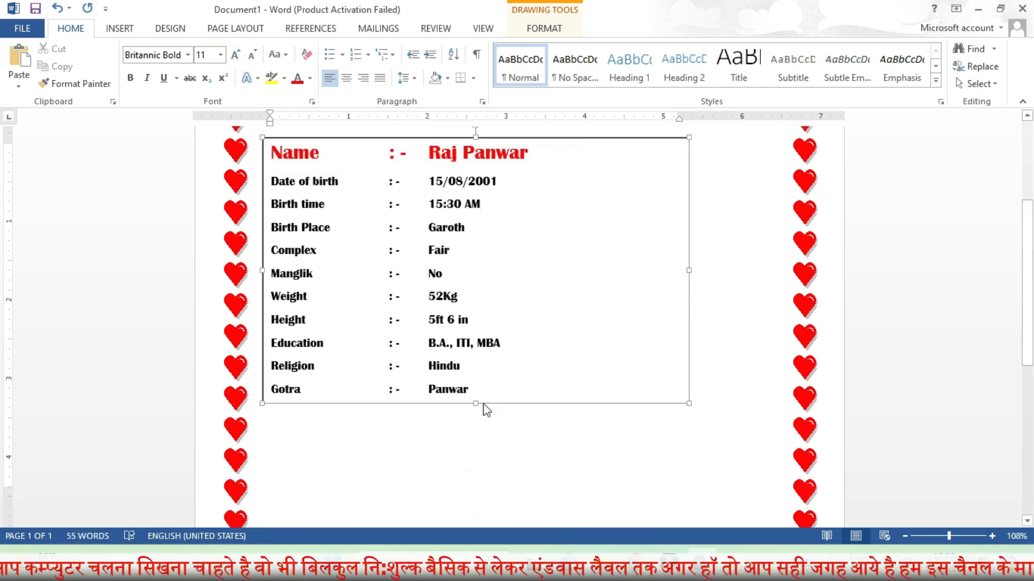
{"action": "left_click_drag", "start_coordinate": [689, 269], "coordinate": [794, 272]}
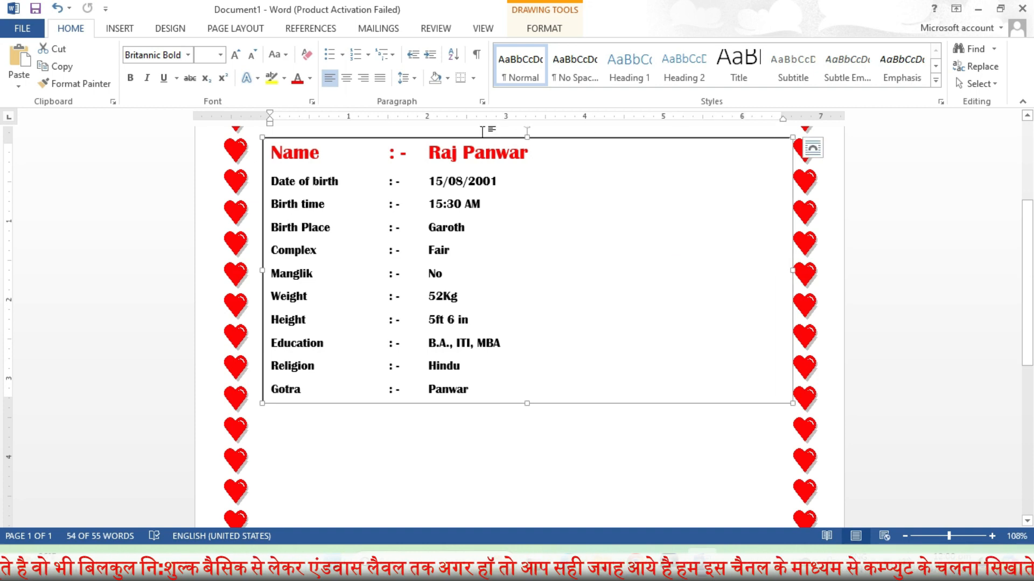
{"action": "left_click", "coordinate": [542, 28]}
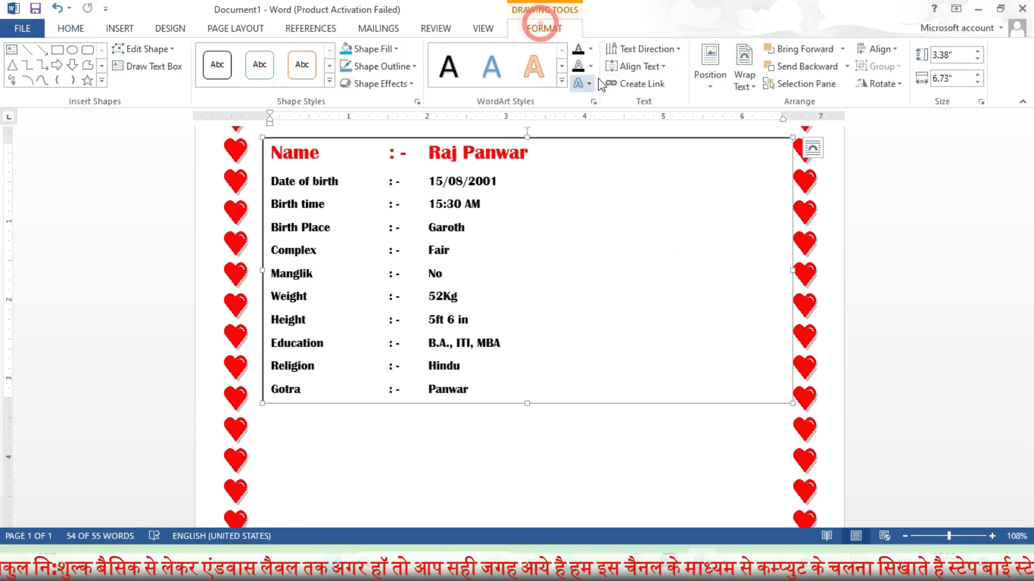
{"action": "left_click", "coordinate": [383, 66]}
{"action": "left_click", "coordinate": [358, 184]}
Thicken the red outline to 3 pt and narrow the box slightly
{"action": "left_click", "coordinate": [414, 67]}
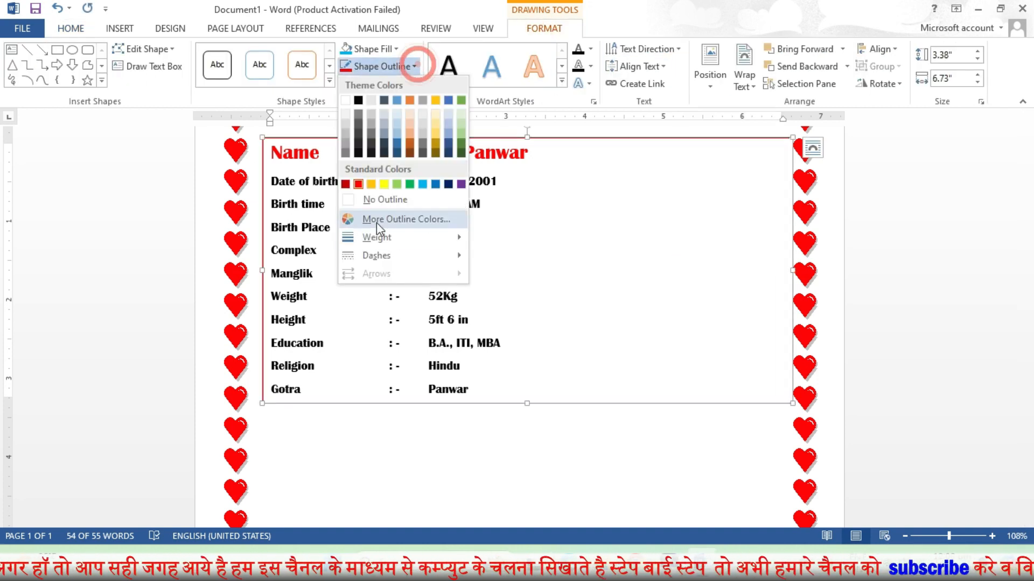
{"action": "mouse_move", "coordinate": [377, 238]}
{"action": "left_click", "coordinate": [533, 339]}
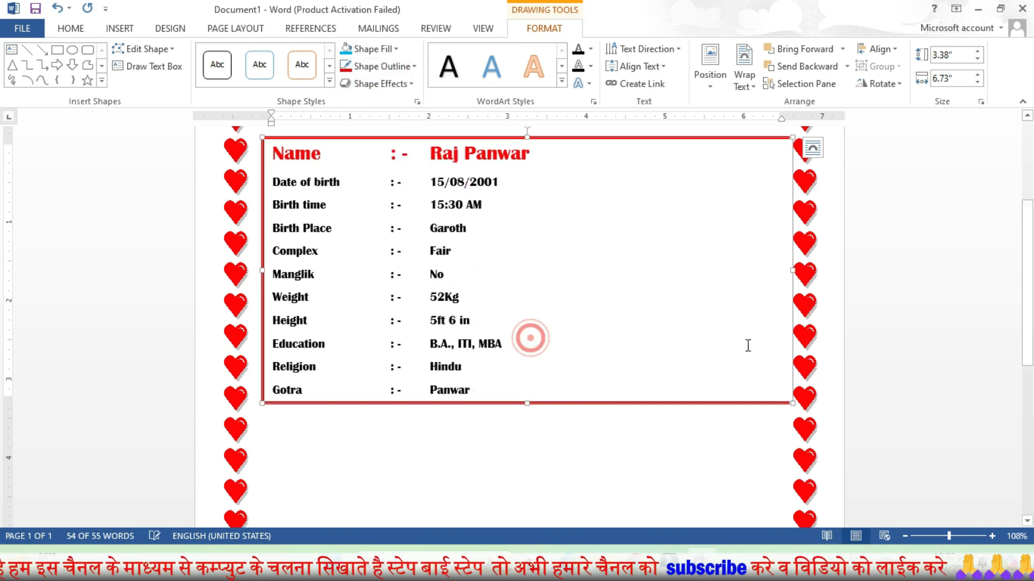
{"action": "left_click_drag", "start_coordinate": [796, 270], "coordinate": [784, 270]}
{"action": "left_click", "coordinate": [513, 497]}
{"action": "scroll", "coordinate": [484, 404], "scroll_direction": "down", "scroll_amount": 3}
{"action": "left_click", "coordinate": [119, 28]}
{"action": "left_click", "coordinate": [208, 64]}
Draw a rectangle bar below the red details box and fill it navy blue
{"action": "left_click", "coordinate": [247, 119]}
{"action": "mouse_move", "coordinate": [236, 296]}
{"action": "left_mouse_down"}
{"action": "mouse_move", "coordinate": [630, 350]}
{"action": "mouse_move", "coordinate": [810, 335]}
{"action": "left_mouse_up"}
{"action": "left_click_drag", "start_coordinate": [638, 329], "coordinate": [598, 324]}
{"action": "left_click", "coordinate": [396, 49]}
{"action": "left_click", "coordinate": [449, 167]}
Add a 'Family Backgrund' WordArt heading centred on the navy bar
{"action": "left_click", "coordinate": [119, 28]}
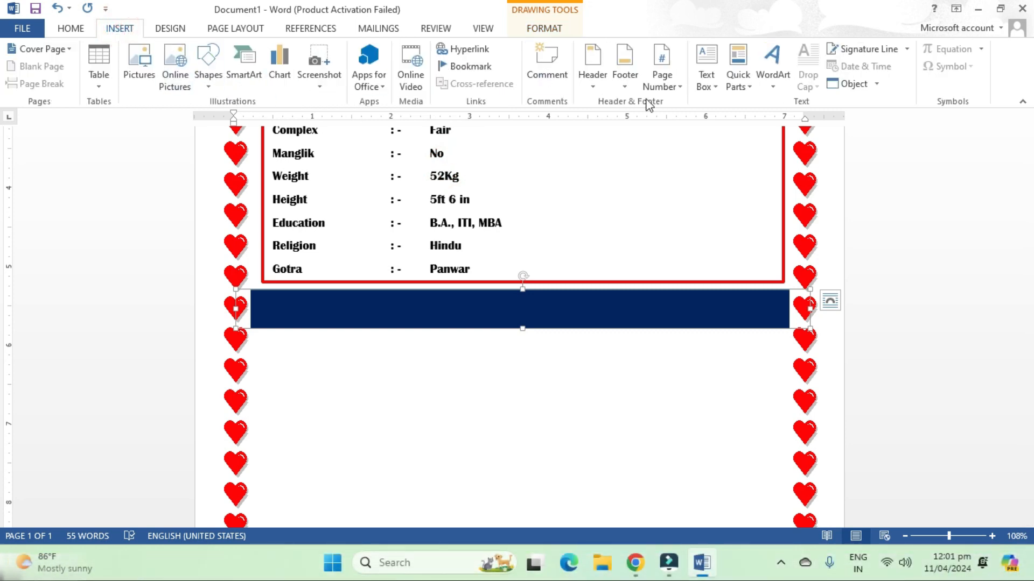
{"action": "left_click", "coordinate": [773, 67]}
{"action": "left_click", "coordinate": [905, 129]}
{"action": "type", "text": "F"}
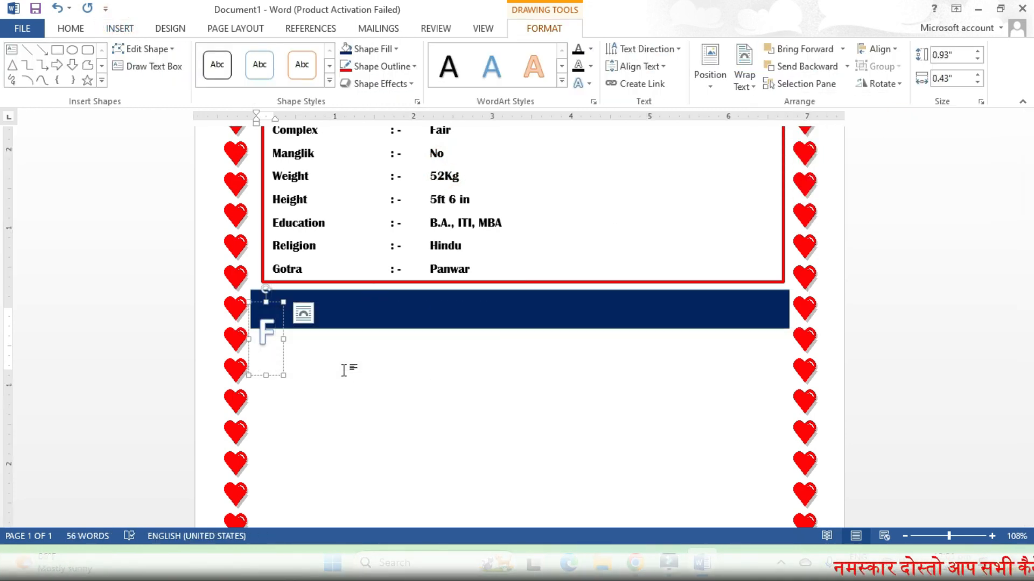
{"action": "type", "text": "amily Backgrund"}
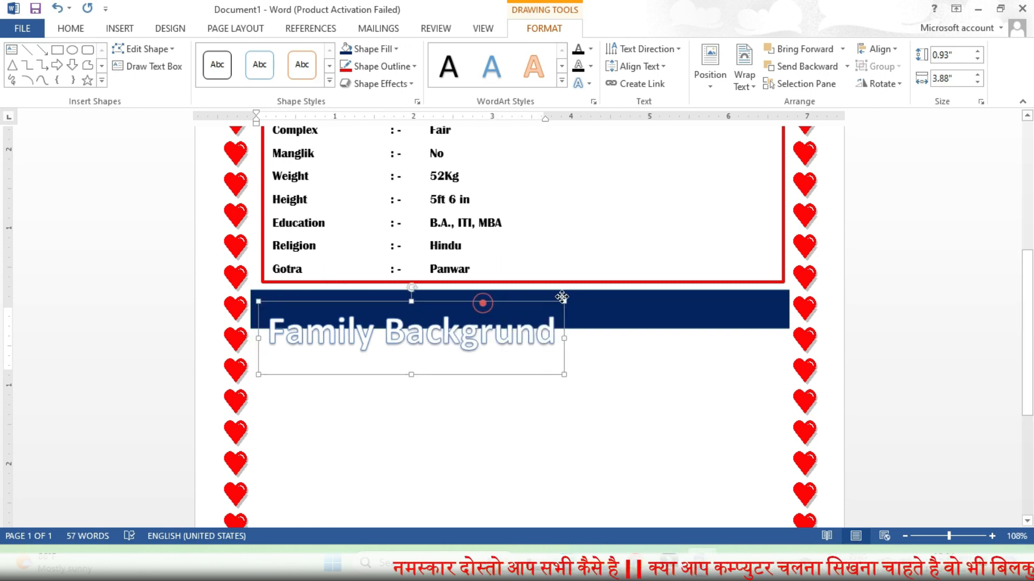
{"action": "left_click_drag", "start_coordinate": [483, 300], "coordinate": [610, 278]}
{"action": "left_click", "coordinate": [503, 422]}
Draw a text box below the Family Backgrund bar
{"action": "scroll", "coordinate": [503, 422], "scroll_direction": "down", "scroll_amount": 4}
{"action": "left_click", "coordinate": [118, 28]}
{"action": "left_click", "coordinate": [209, 83]}
{"action": "left_click", "coordinate": [200, 117]}
{"action": "left_click_drag", "start_coordinate": [263, 337], "coordinate": [777, 466]}
Fill in the grandfather, father, occupation 'Teacher' and mother rows in the family box
{"action": "type", "text": "Garto"}
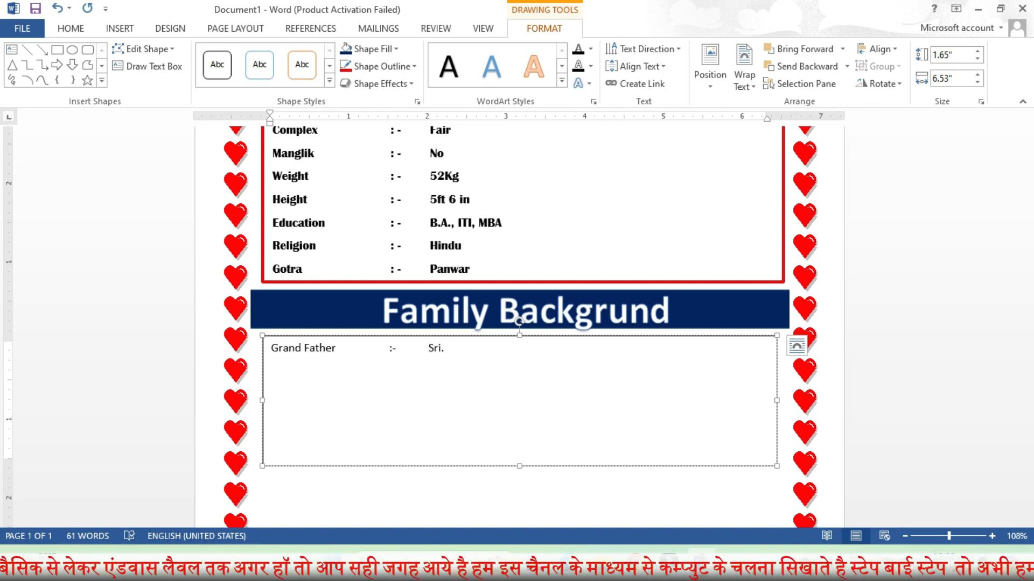
{"action": "key", "text": "BackSpace"}
{"action": "type", "text": "panwar"}
{"action": "key", "text": "Return"}
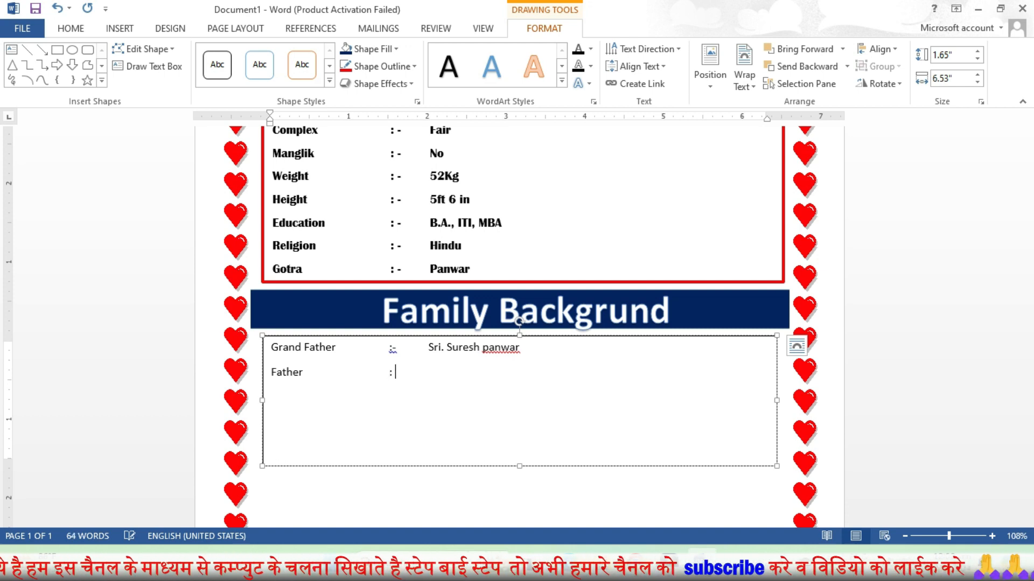
{"action": "type", "text": "Panwar"}
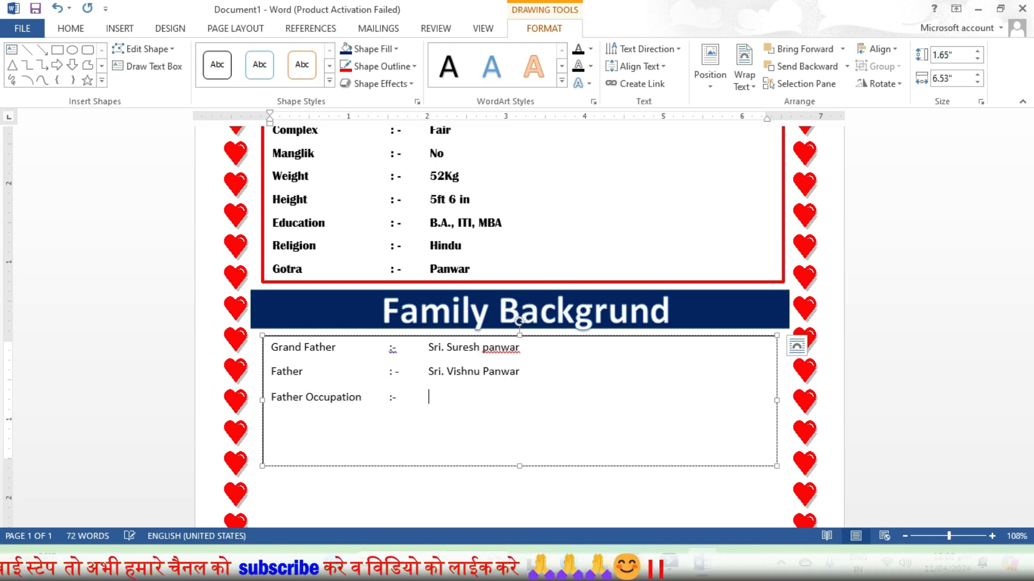
{"action": "right_click", "coordinate": [447, 399]}
{"action": "left_click", "coordinate": [503, 302]}
{"action": "key", "text": "Return"}
{"action": "type", "text": "Mother"}
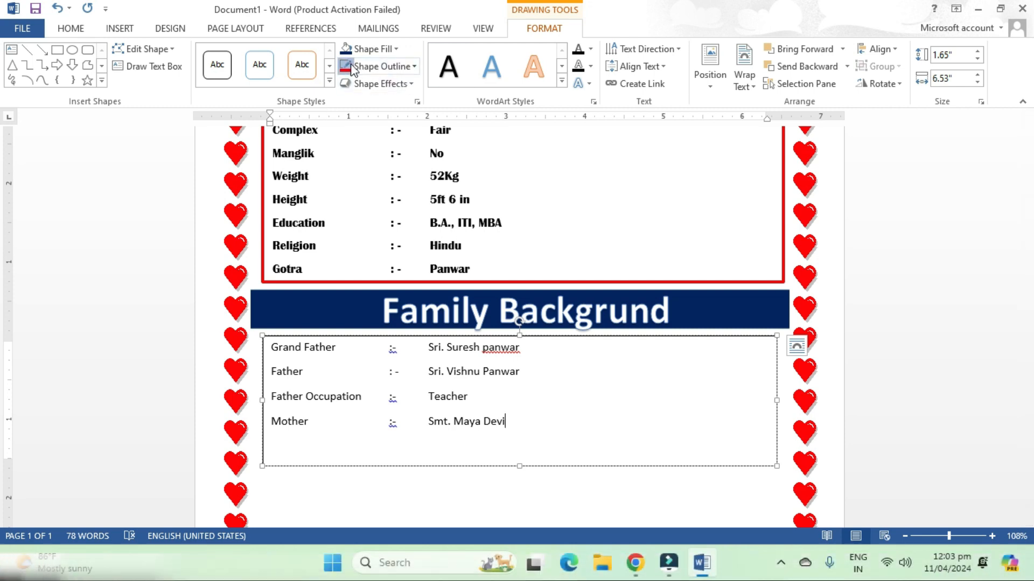
Give the family box a 2¼ pt outline and shorten it from the bottom
{"action": "left_click", "coordinate": [381, 66]}
{"action": "mouse_move", "coordinate": [406, 237]}
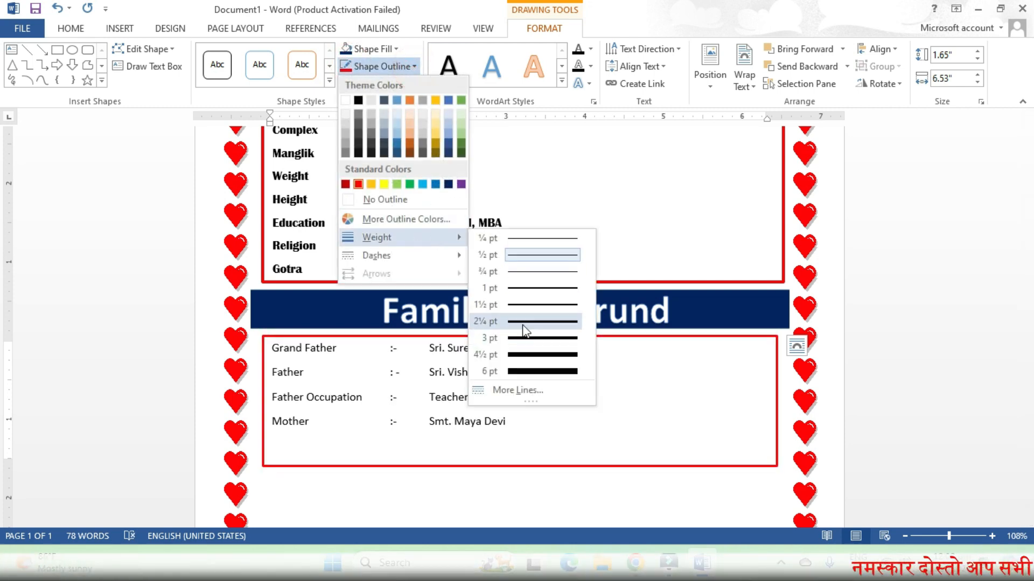
{"action": "left_click", "coordinate": [523, 323]}
{"action": "left_click_drag", "start_coordinate": [520, 464], "coordinate": [520, 444]}
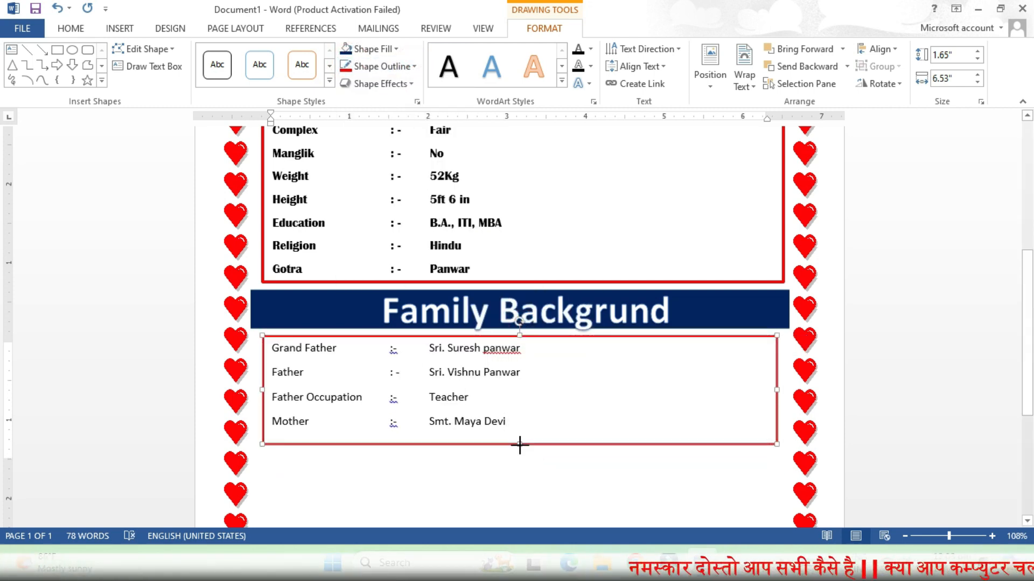
{"action": "left_click", "coordinate": [444, 487]}
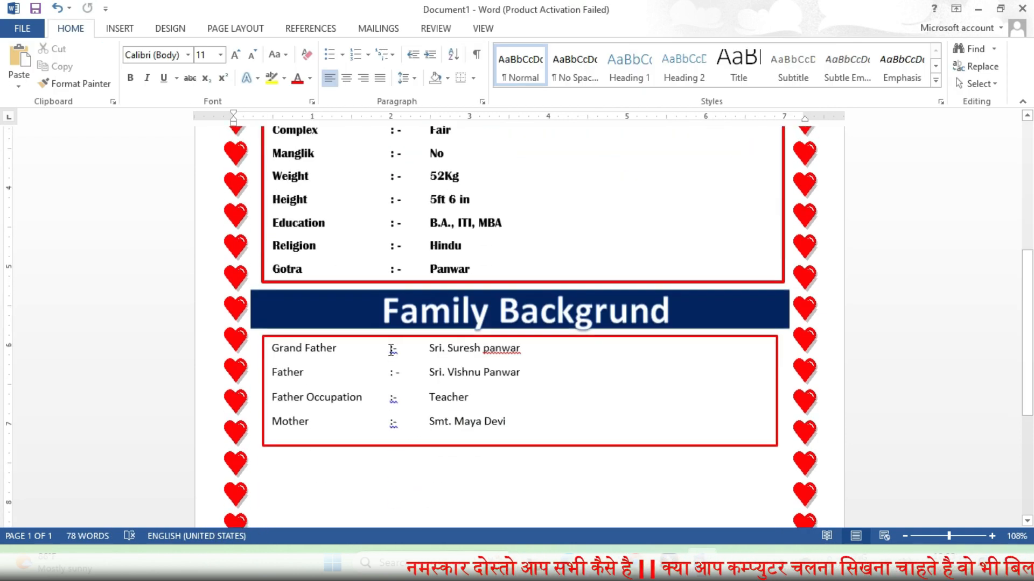
Change the flagged separators to ': -' using the grammar suggestion and copy-paste
{"action": "right_click", "coordinate": [392, 350]}
{"action": "left_click", "coordinate": [418, 372]}
{"action": "left_click", "coordinate": [388, 349]}
{"action": "left_click_drag", "start_coordinate": [389, 350], "coordinate": [401, 351]}
{"action": "key", "text": "ctrl+c"}
{"action": "left_click_drag", "start_coordinate": [389, 398], "coordinate": [399, 422]}
{"action": "key", "text": "ctrl+v"}
{"action": "key", "text": "ctrl+v"}
Use Ignore All so the family surname is no longer flagged as misspelled
{"action": "right_click", "coordinate": [504, 349]}
{"action": "left_click", "coordinate": [564, 431]}
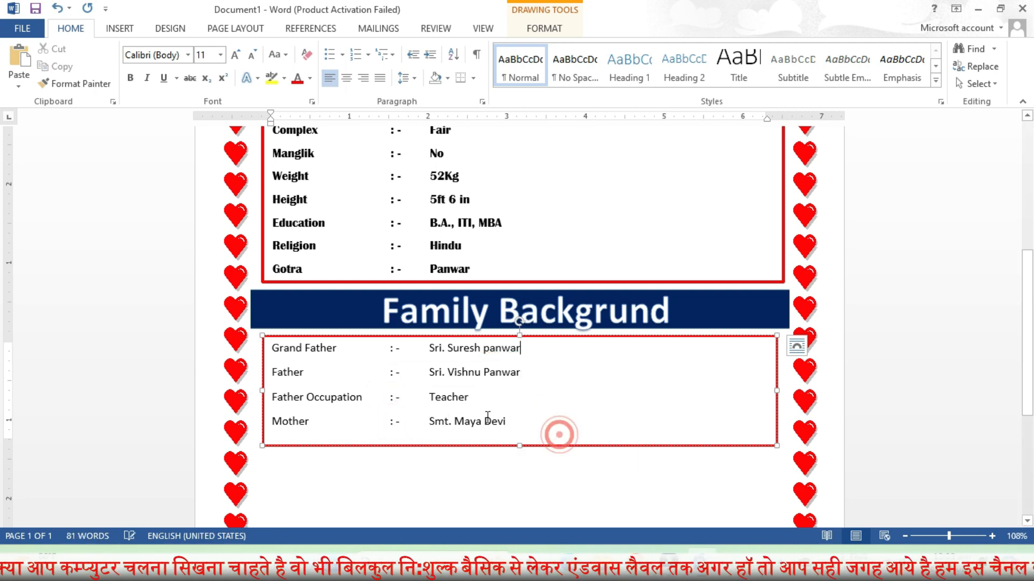
{"action": "left_click", "coordinate": [415, 487]}
{"action": "scroll", "coordinate": [312, 448], "scroll_direction": "down", "scroll_amount": 3}
Duplicate the navy Family Backgrund banner and its heading below the family box
{"action": "left_click", "coordinate": [297, 227]}
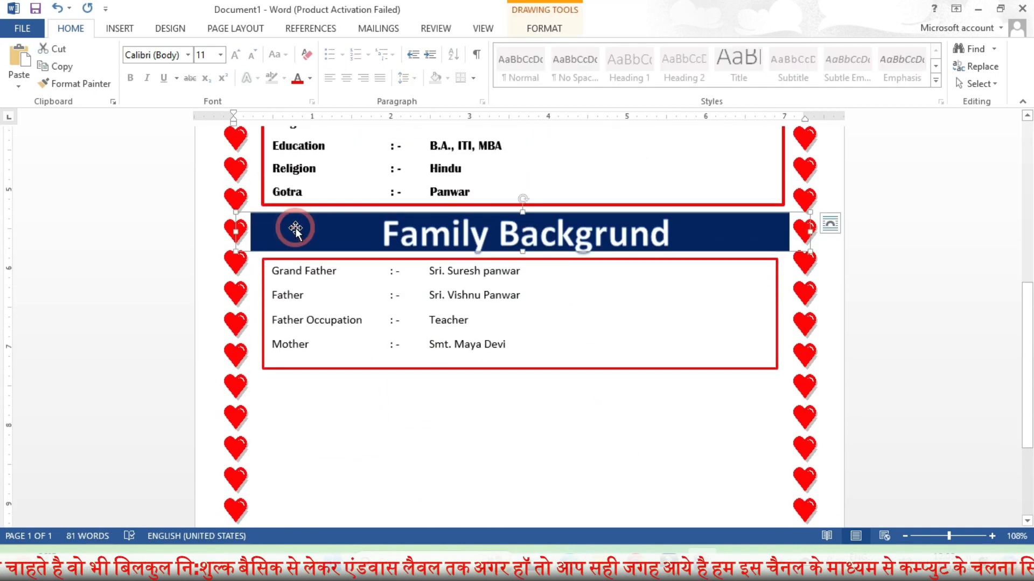
{"action": "mouse_move", "coordinate": [296, 228]}
{"action": "left_mouse_down"}
{"action": "mouse_move", "coordinate": [314, 265]}
{"action": "mouse_move", "coordinate": [311, 396]}
{"action": "left_mouse_up"}
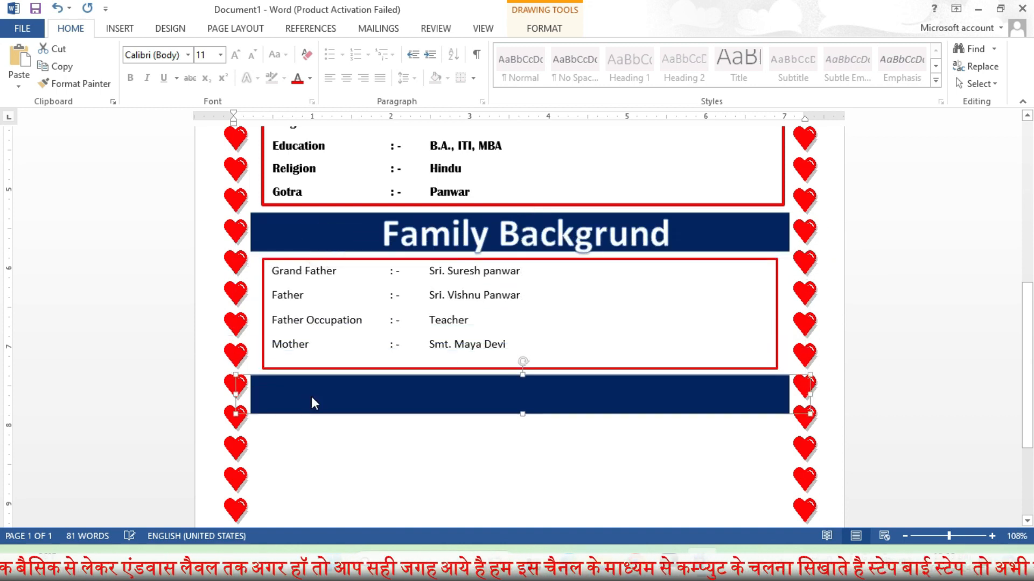
{"action": "left_click", "coordinate": [397, 233]}
{"action": "left_click_drag", "start_coordinate": [554, 278], "coordinate": [530, 430]}
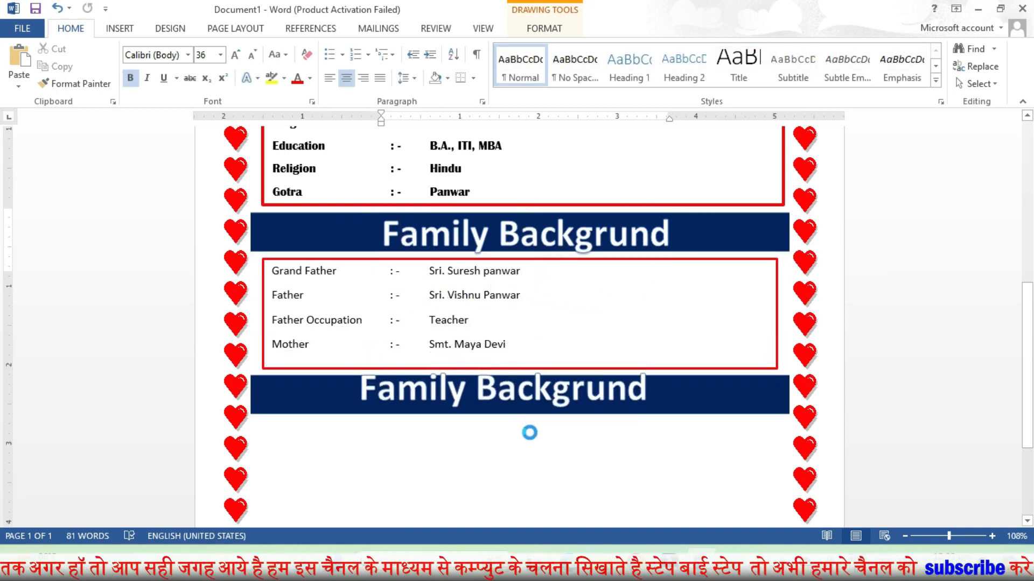
Retitle the copied heading 'Contact Details' and centre it on the bar
{"action": "triple_click", "coordinate": [484, 372]}
{"action": "type", "text": "C"}
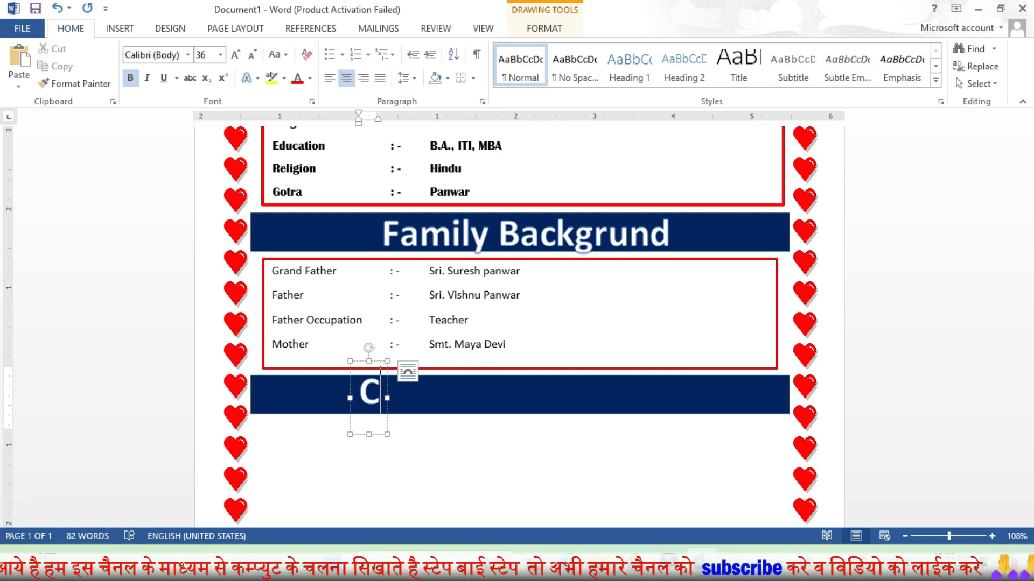
{"action": "type", "text": "ontact Details"}
{"action": "left_click_drag", "start_coordinate": [567, 434], "coordinate": [590, 435]}
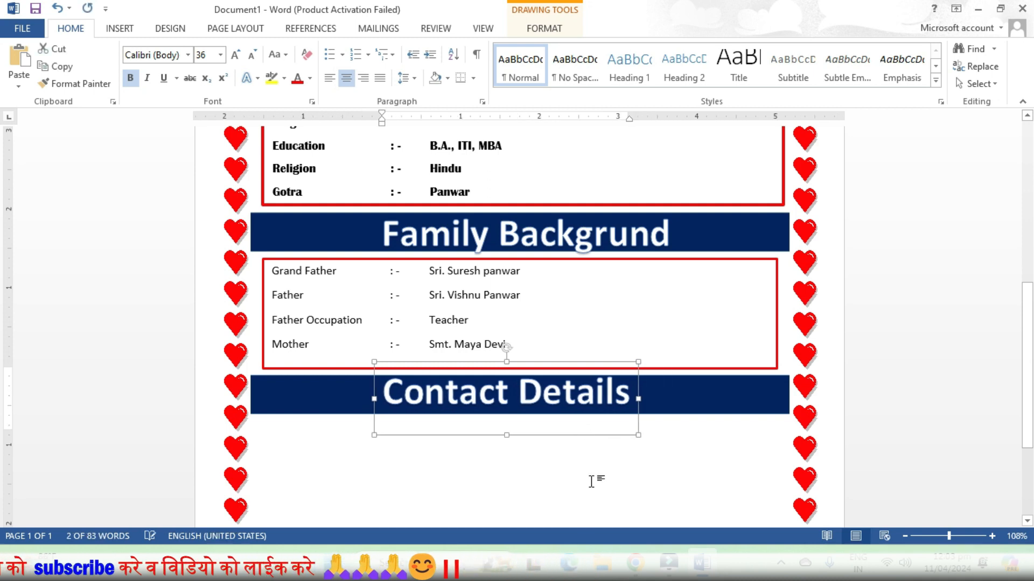
{"action": "left_click", "coordinate": [560, 496]}
{"action": "scroll", "coordinate": [496, 455], "scroll_direction": "up", "scroll_amount": 3}
Draw a rectangle below the Contact Details banner
{"action": "scroll", "coordinate": [496, 454], "scroll_direction": "down", "scroll_amount": 6}
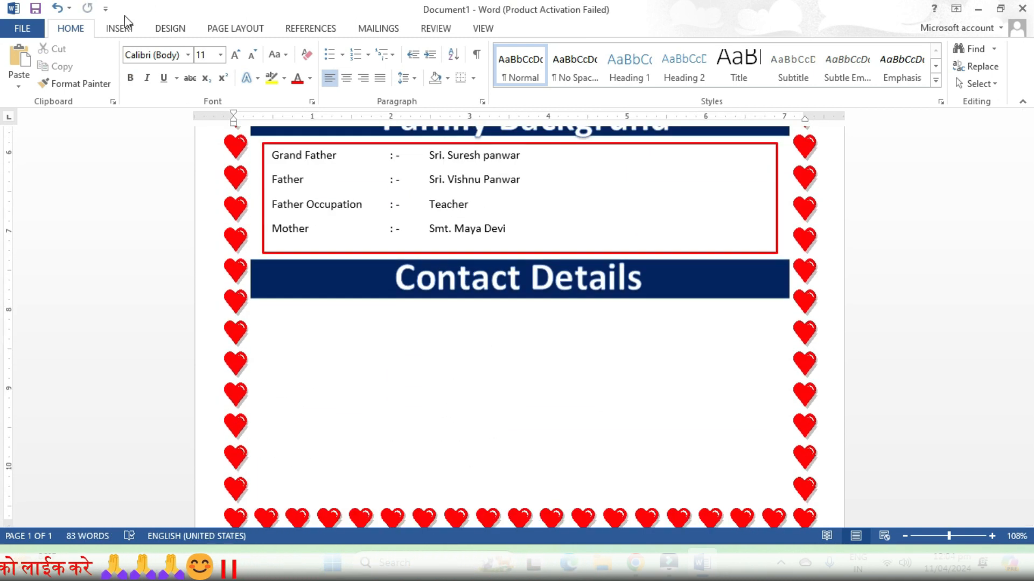
{"action": "left_click", "coordinate": [120, 28]}
{"action": "left_click", "coordinate": [208, 59]}
{"action": "left_click", "coordinate": [245, 123]}
{"action": "left_click", "coordinate": [207, 59]}
{"action": "left_click", "coordinate": [211, 196]}
{"action": "mouse_move", "coordinate": [259, 313]}
{"action": "left_mouse_down"}
{"action": "mouse_move", "coordinate": [754, 428]}
{"action": "mouse_move", "coordinate": [783, 420]}
{"action": "left_mouse_up"}
Enter the Mobile Number line in the new contact box
{"action": "left_click_drag", "start_coordinate": [272, 155], "coordinate": [518, 234]}
{"action": "left_click", "coordinate": [71, 28]}
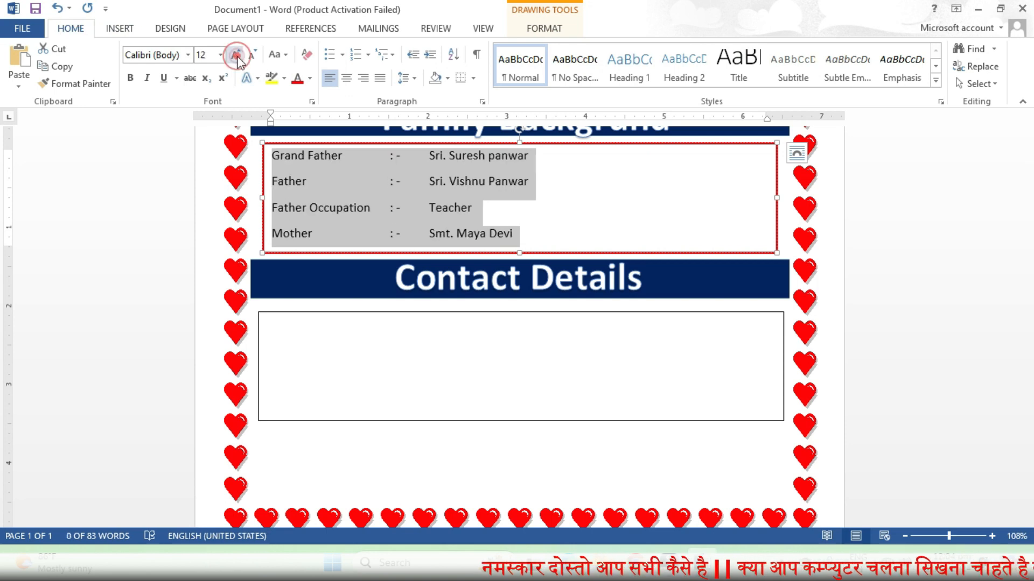
{"action": "left_click", "coordinate": [455, 340]}
{"action": "type", "text": "Mb"}
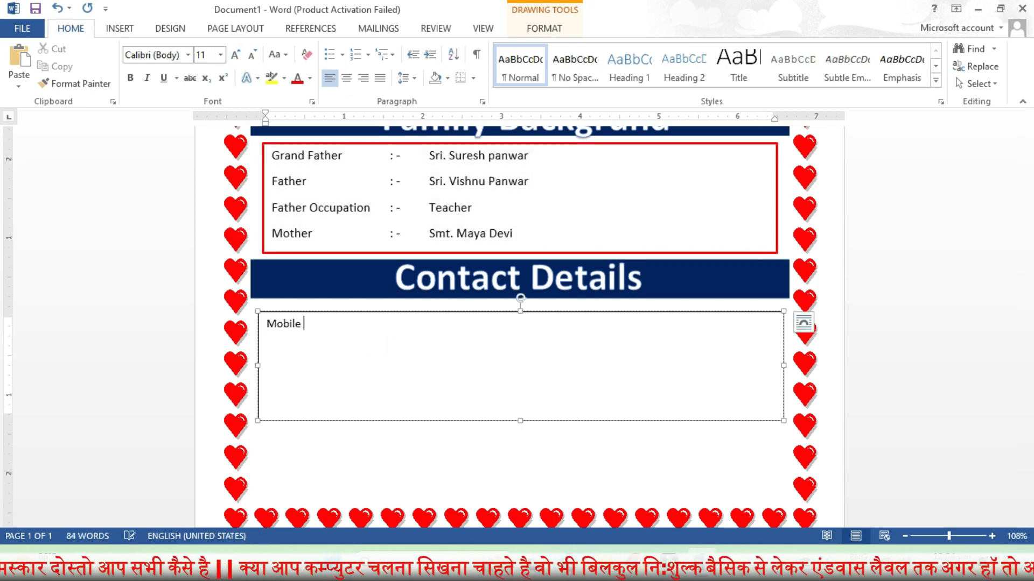
{"action": "type", "text": "XXXXXX"}
{"action": "key", "text": "Return"}
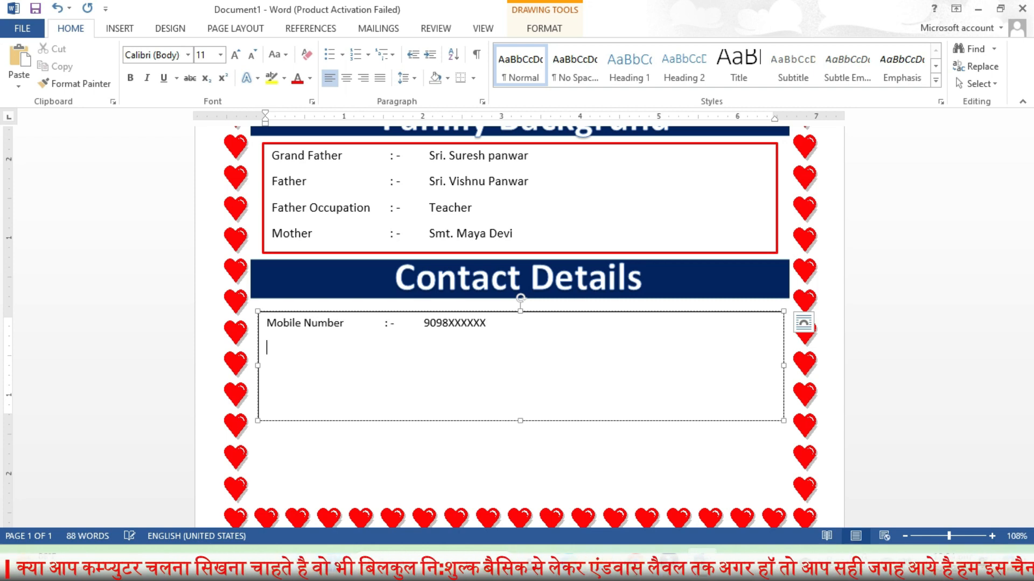
{"action": "type", "text": "ber"}
Correct the second line's label spelling to 'WhatsApp'
{"action": "right_click", "coordinate": [276, 341]}
{"action": "right_click", "coordinate": [276, 349]}
{"action": "left_click", "coordinate": [289, 352]}
{"action": "double_click", "coordinate": [289, 352]}
{"action": "type", "text": "Whatapp"}
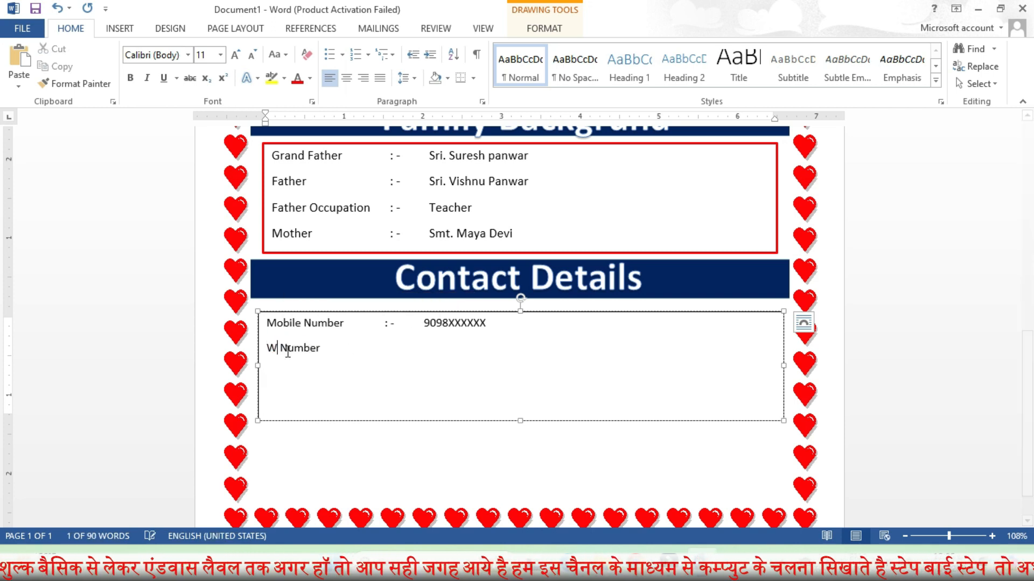
{"action": "right_click", "coordinate": [280, 357]}
{"action": "left_click", "coordinate": [281, 344]}
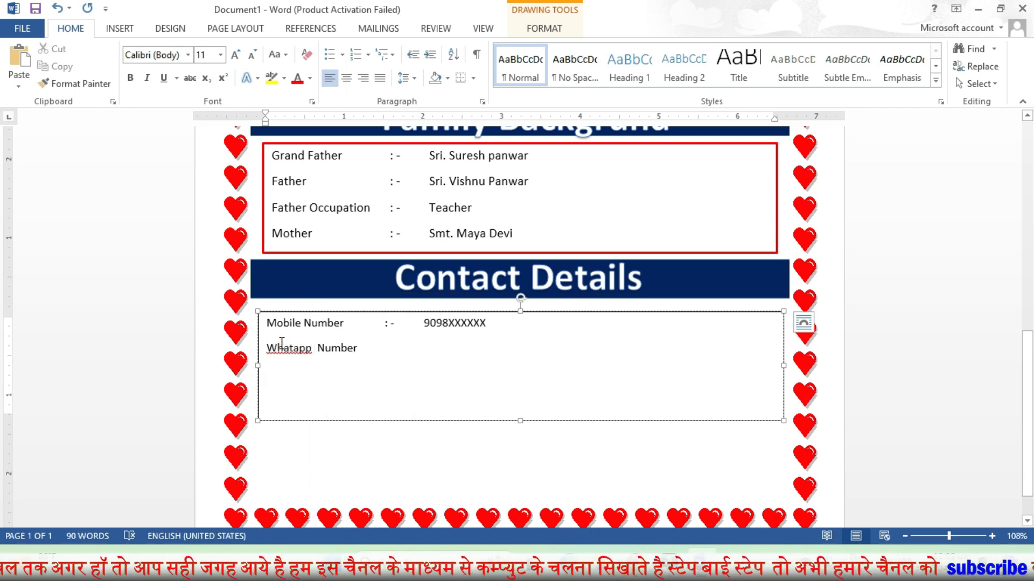
{"action": "left_click_drag", "start_coordinate": [283, 348], "coordinate": [314, 348]}
{"action": "key", "text": "BackSpace"}
{"action": "type", "text": "atsapp"}
{"action": "right_click", "coordinate": [282, 351]}
{"action": "left_click", "coordinate": [303, 348]}
{"action": "key", "text": "BackSpace"}
{"action": "type", "text": "A"}
Add the WhatsApp number, tab-aligned with the mobile number above
{"action": "left_click", "coordinate": [474, 364]}
{"action": "key", "text": "Tab"}
{"action": "type", "text": "8085XXXXXX"}
{"action": "left_click", "coordinate": [395, 349]}
{"action": "key", "text": "Tab"}
{"action": "left_click", "coordinate": [496, 364]}
Add the Email ID line, collapsing a doubled space to one
{"action": "key", "text": "Return"}
{"action": "type", "text": "E"}
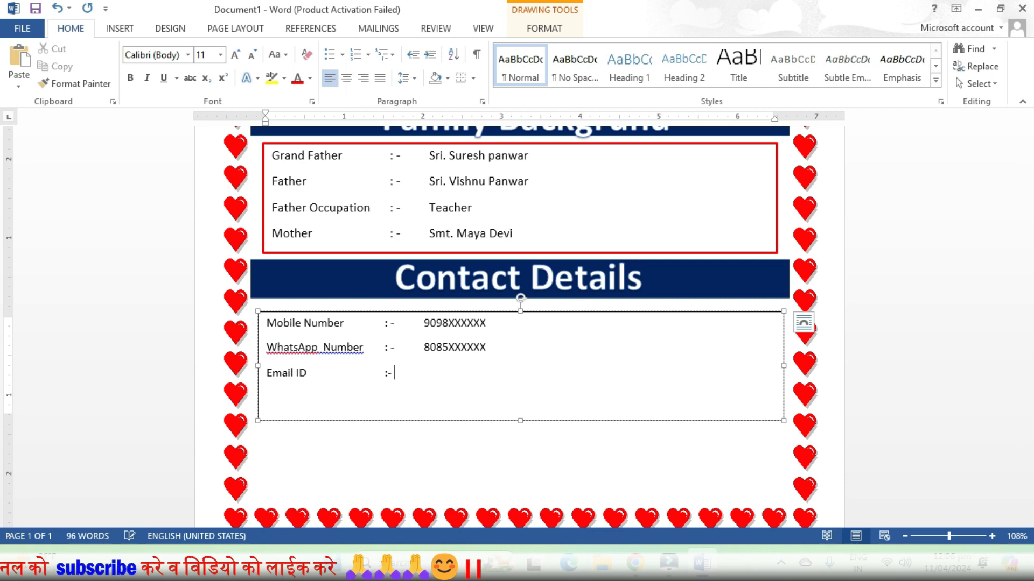
{"action": "type", "text": "mail.co"}
{"action": "right_click", "coordinate": [323, 351]}
{"action": "left_click", "coordinate": [389, 377]}
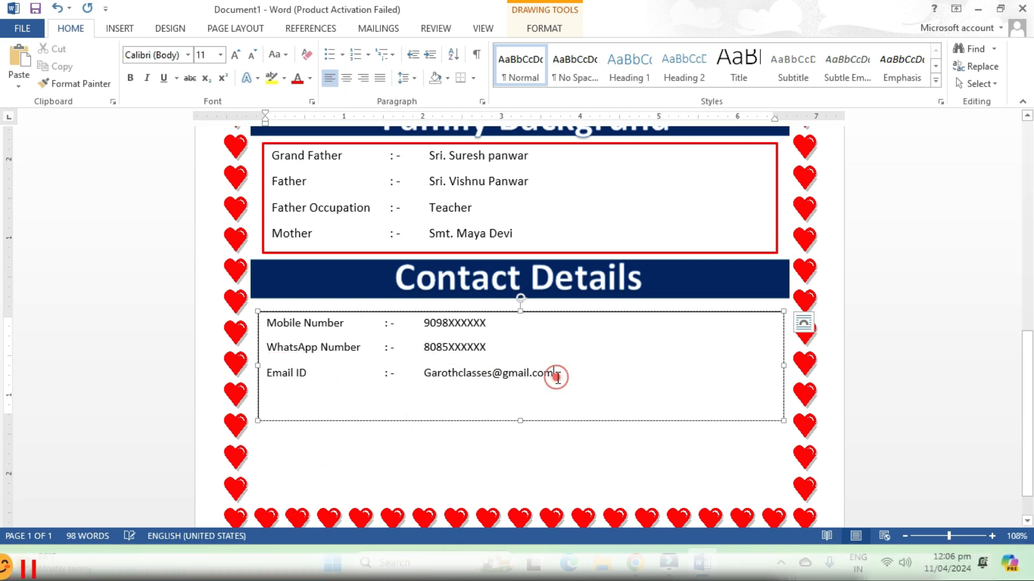
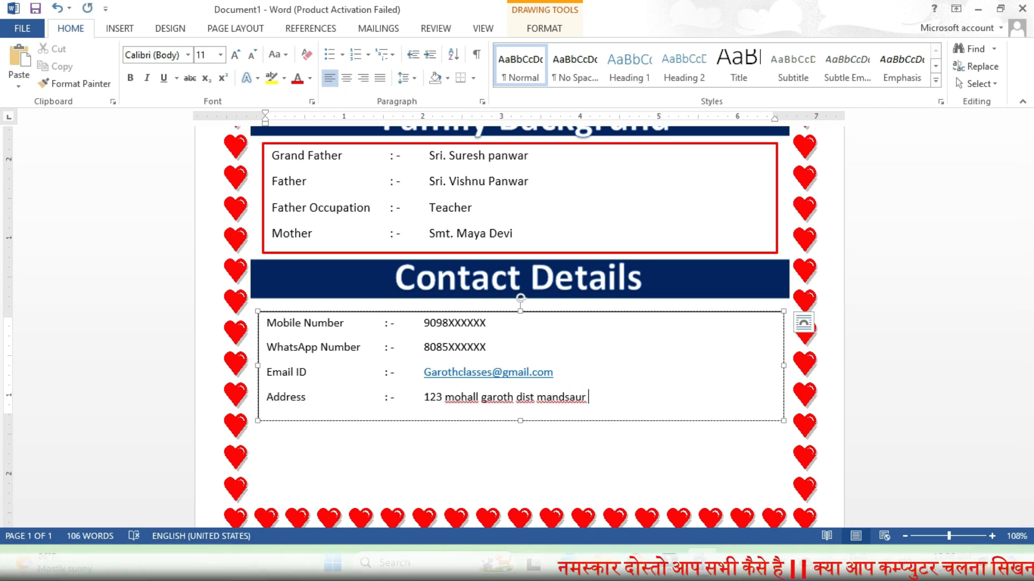
Type the Address line and Ignore All on its four flagged words
{"action": "right_click", "coordinate": [469, 399]}
{"action": "left_click", "coordinate": [511, 351]}
{"action": "right_click", "coordinate": [495, 399]}
{"action": "left_click", "coordinate": [558, 351]}
{"action": "right_click", "coordinate": [524, 399]}
{"action": "left_click", "coordinate": [568, 351]}
{"action": "right_click", "coordinate": [547, 398]}
{"action": "left_click", "coordinate": [606, 351]}
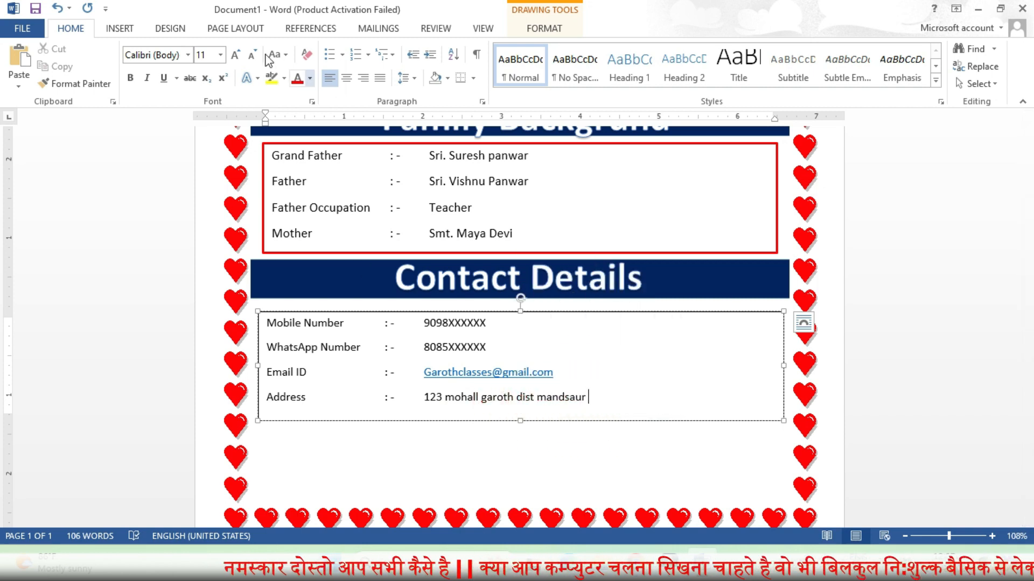
{"action": "left_click", "coordinate": [119, 29]}
{"action": "left_click", "coordinate": [544, 28]}
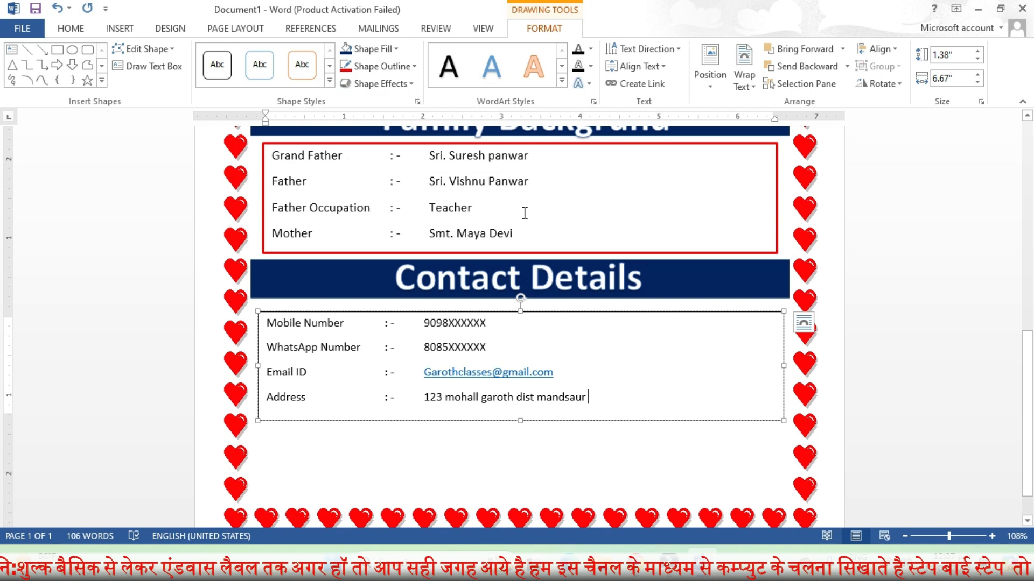
Set the four contact lines to 14 pt Arial Rounded MT Bold
{"action": "left_click_drag", "start_coordinate": [264, 323], "coordinate": [595, 401]}
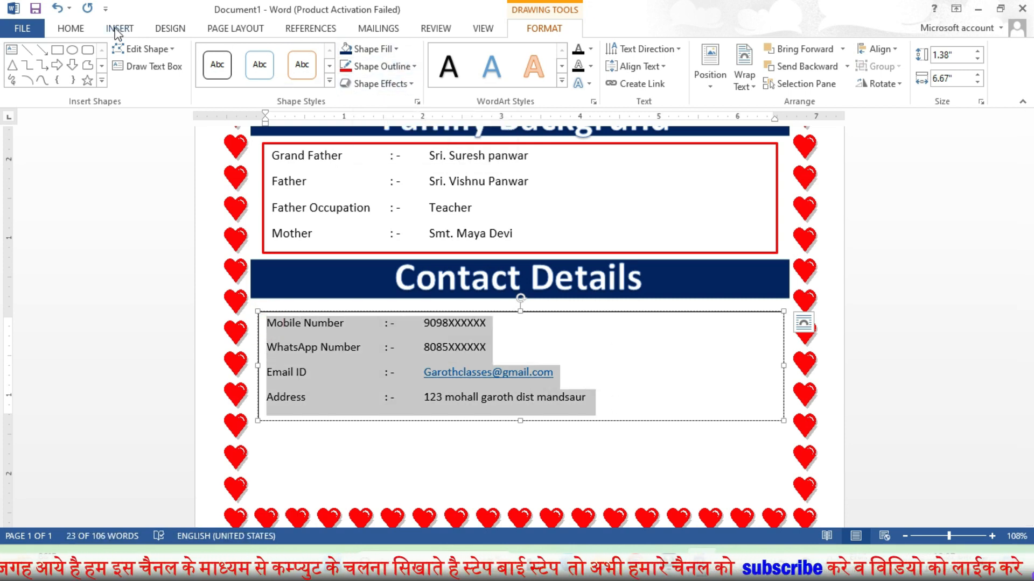
{"action": "left_click", "coordinate": [74, 30]}
{"action": "left_click", "coordinate": [236, 54]}
{"action": "left_click", "coordinate": [235, 54]}
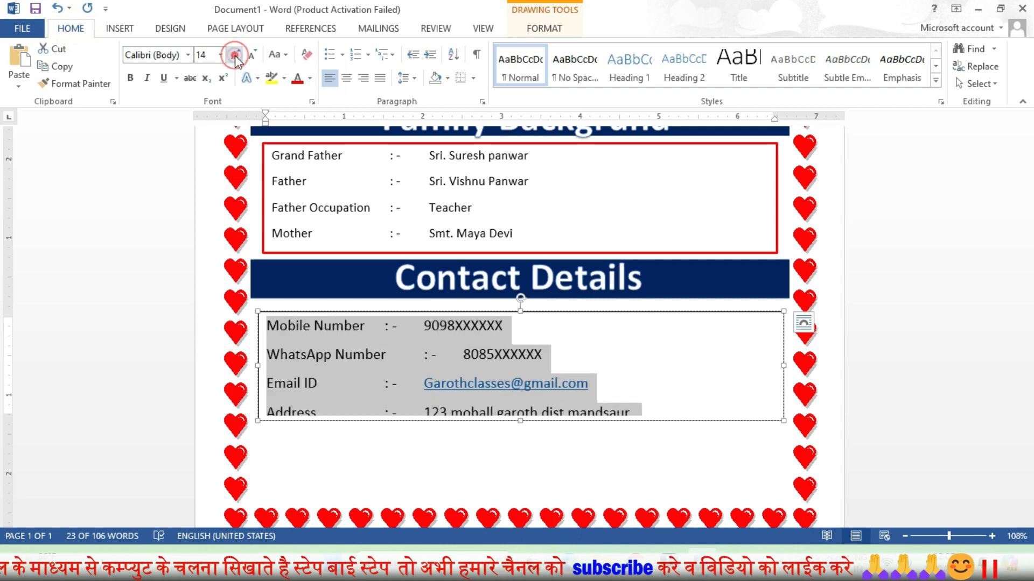
{"action": "left_click", "coordinate": [187, 57]}
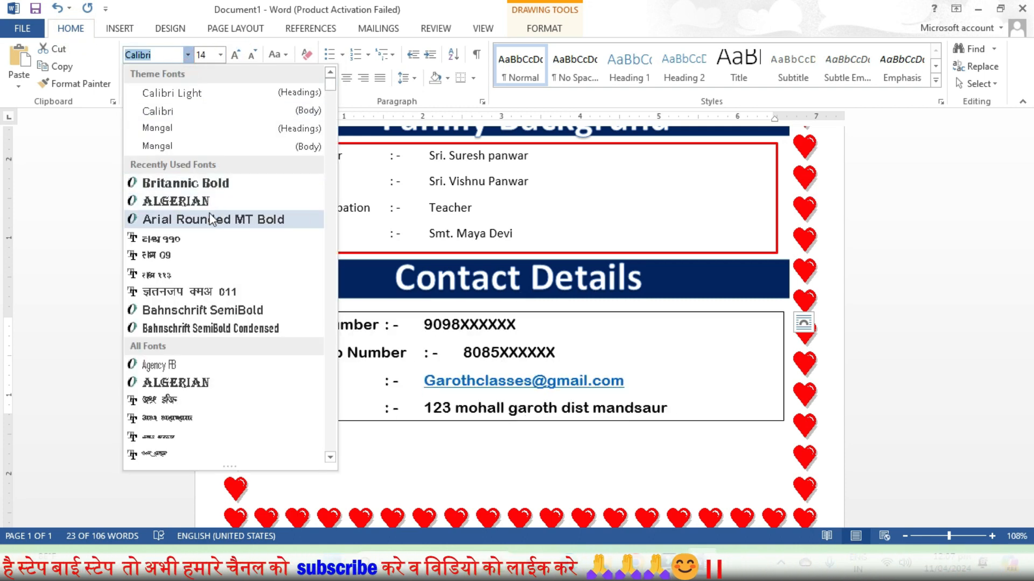
{"action": "left_click", "coordinate": [208, 225]}
Tab the Mobile, Email ID and Address ': -' separators into one aligned column
{"action": "left_click", "coordinate": [384, 326]}
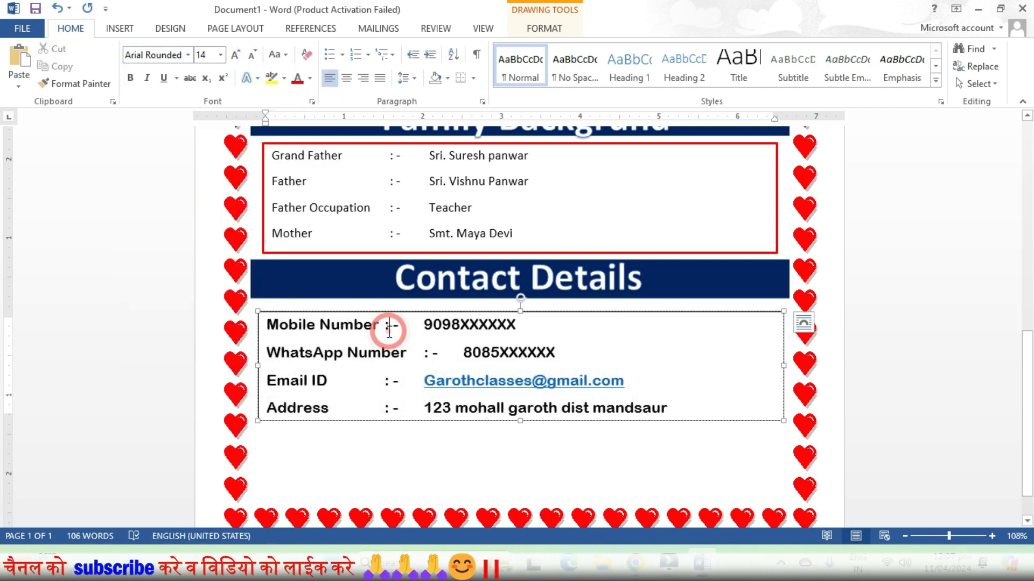
{"action": "key", "text": "Tab"}
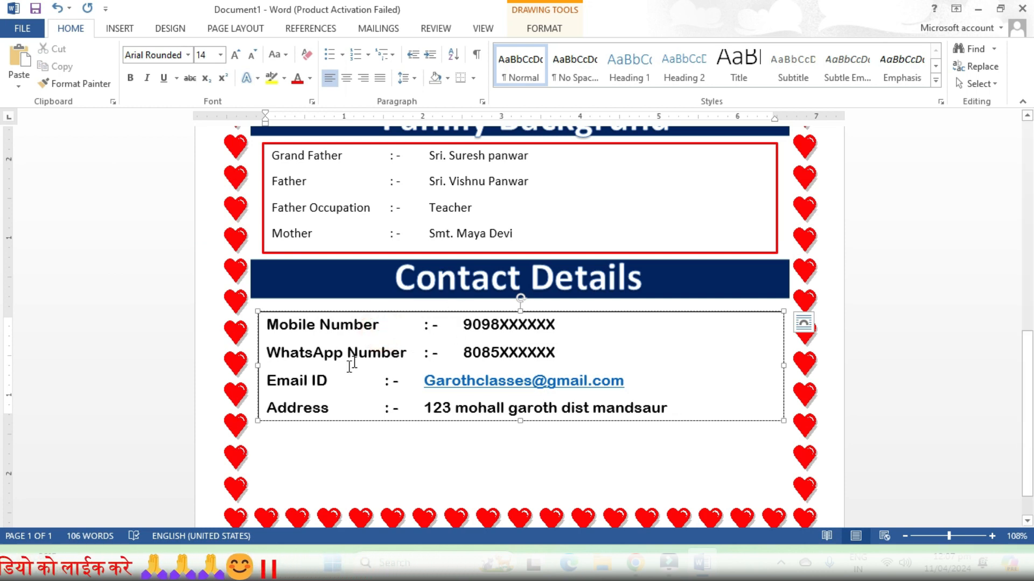
{"action": "left_click", "coordinate": [424, 379]}
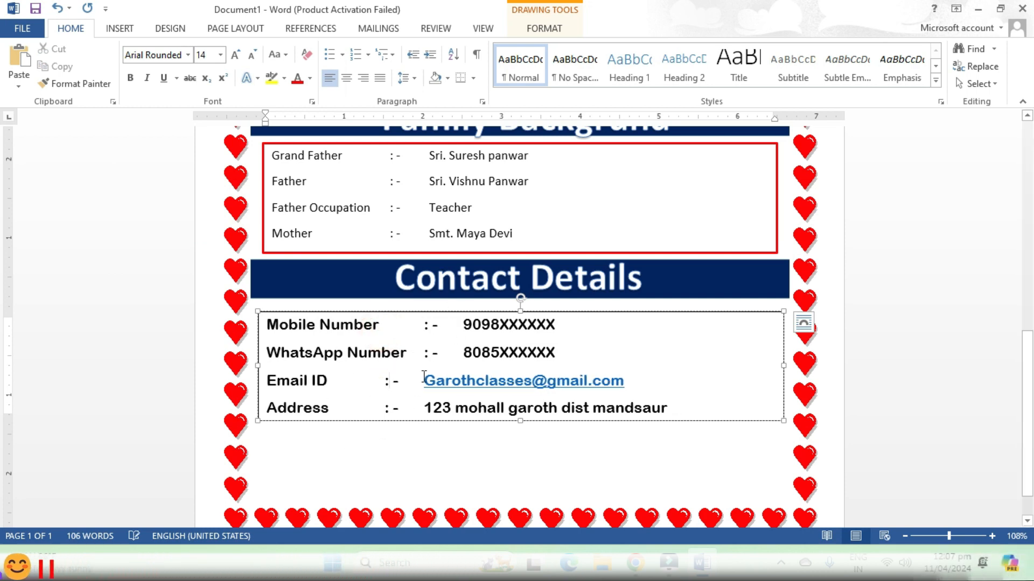
{"action": "left_click", "coordinate": [428, 353]}
{"action": "left_click", "coordinate": [385, 381]}
{"action": "key", "text": "Tab"}
{"action": "key", "text": "Tab"}
{"action": "key", "text": "ctrl+Home"}
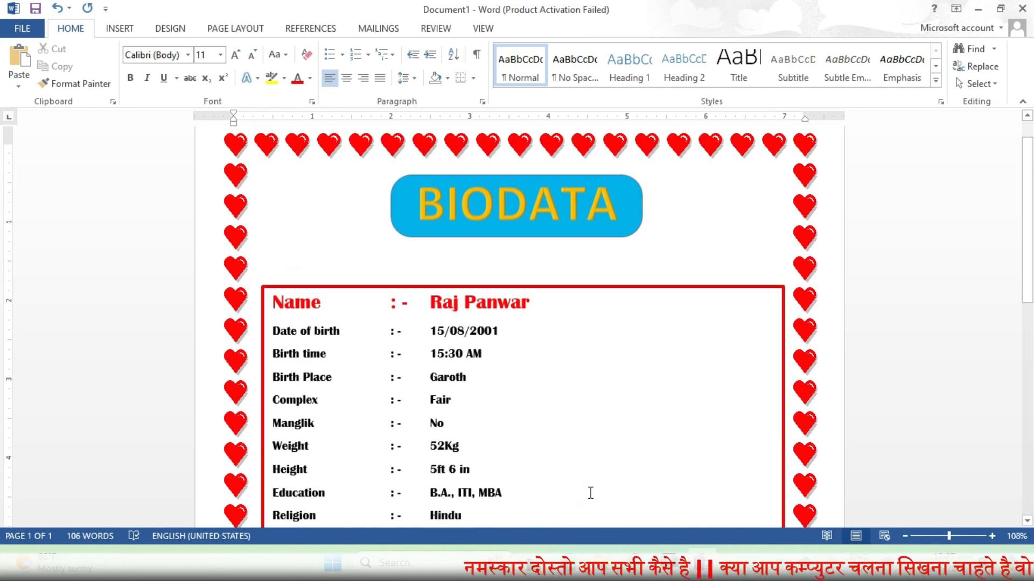
Draw a rounded rectangle on the right of the personal details box, about 1.88" by 1.76"
{"action": "scroll", "coordinate": [592, 492], "scroll_direction": "down", "scroll_amount": 10}
{"action": "scroll", "coordinate": [598, 489], "scroll_direction": "up", "scroll_amount": 10}
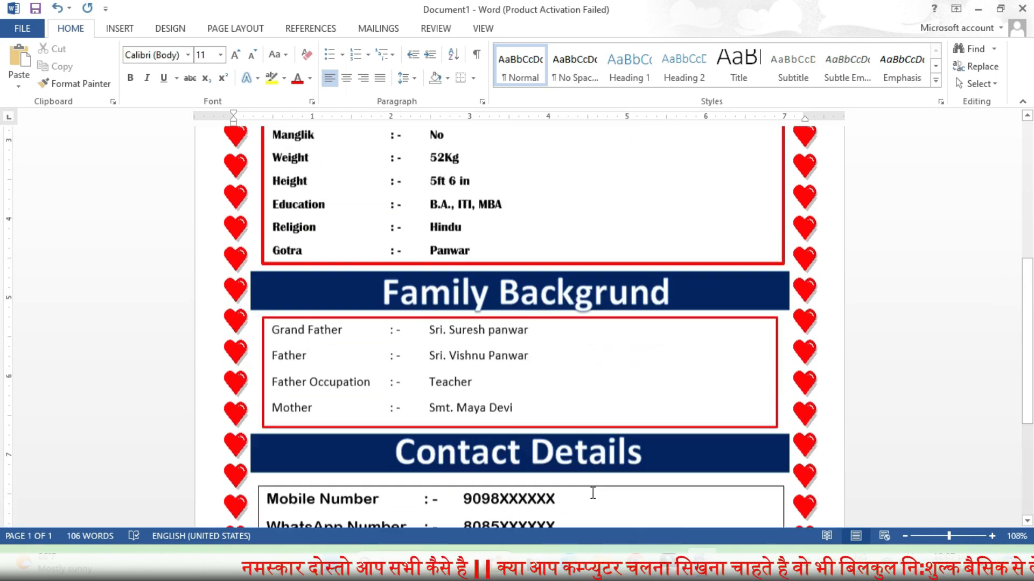
{"action": "scroll", "coordinate": [601, 486], "scroll_direction": "up", "scroll_amount": 1}
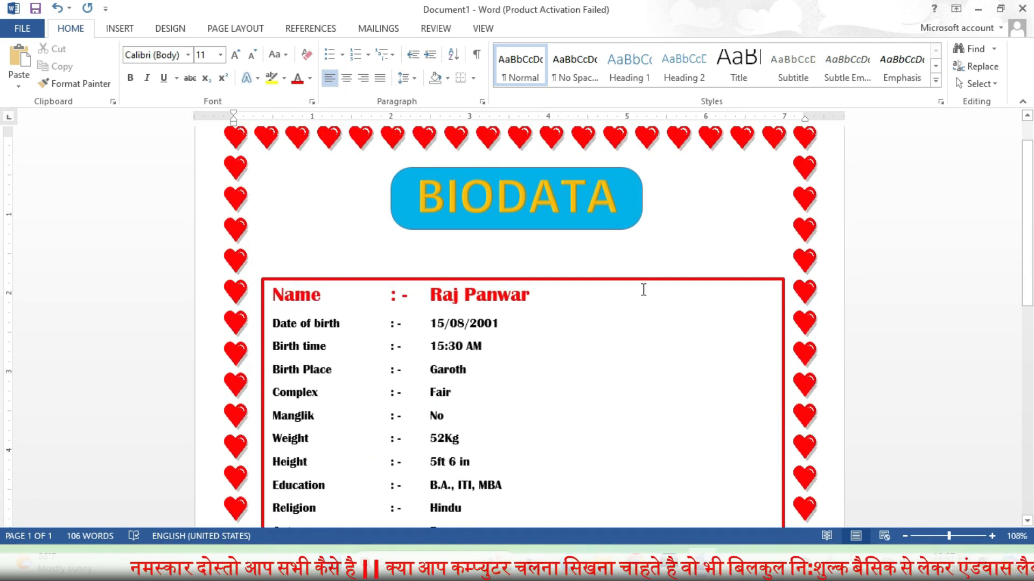
{"action": "left_click", "coordinate": [120, 28]}
{"action": "left_click", "coordinate": [215, 84]}
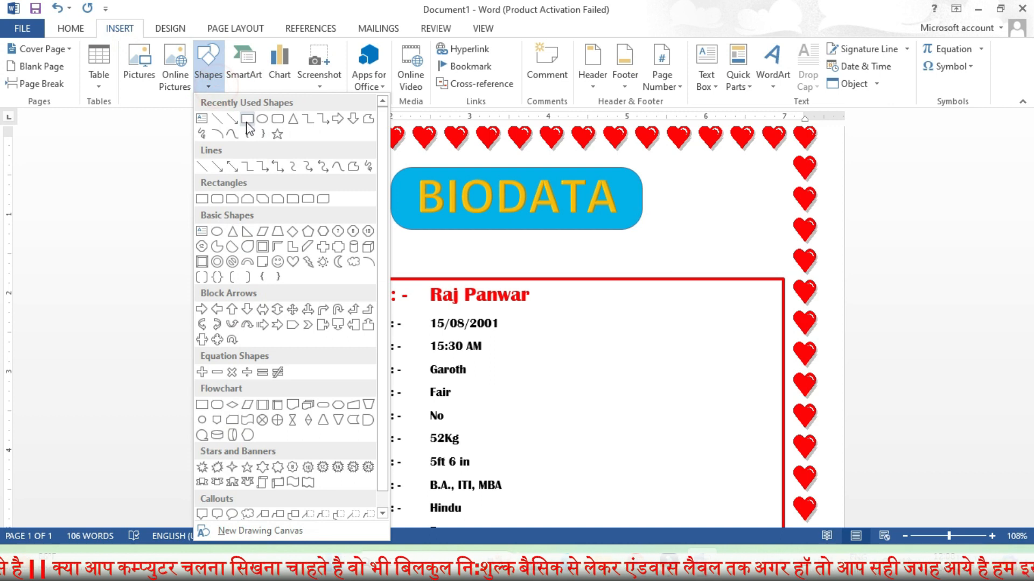
{"action": "left_click", "coordinate": [277, 119]}
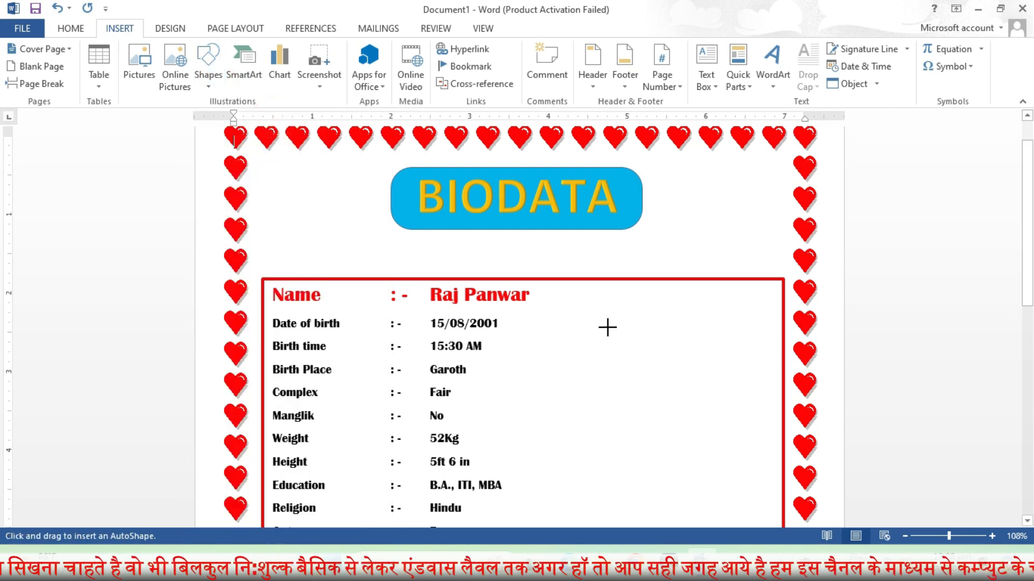
{"action": "mouse_move", "coordinate": [604, 340]}
{"action": "left_mouse_down"}
{"action": "mouse_move", "coordinate": [641, 397]}
{"action": "mouse_move", "coordinate": [745, 487]}
{"action": "mouse_move", "coordinate": [744, 499]}
{"action": "left_mouse_up"}
{"action": "left_click_drag", "start_coordinate": [683, 399], "coordinate": [695, 354]}
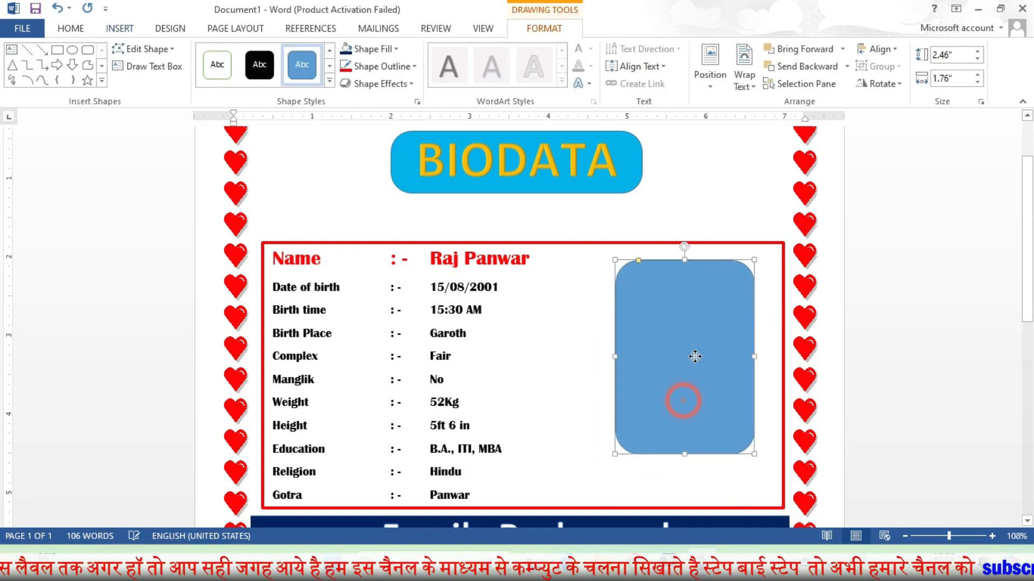
{"action": "left_click_drag", "start_coordinate": [687, 455], "coordinate": [685, 408]}
{"action": "left_click_drag", "start_coordinate": [686, 363], "coordinate": [678, 377]}
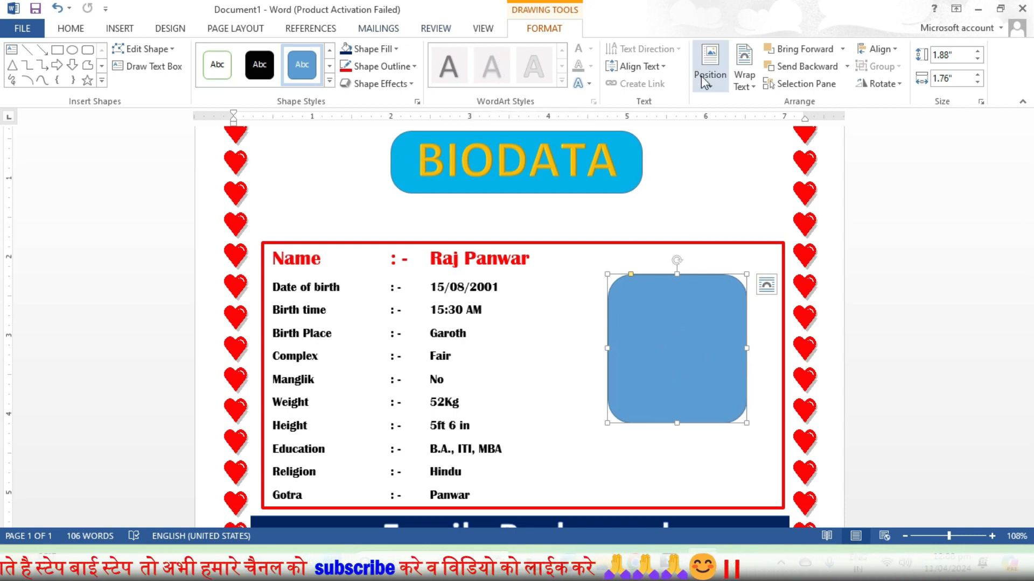
Choose a picture fill for the shape, working offline, and browse Local Disk (E:)
{"action": "left_click", "coordinate": [388, 49]}
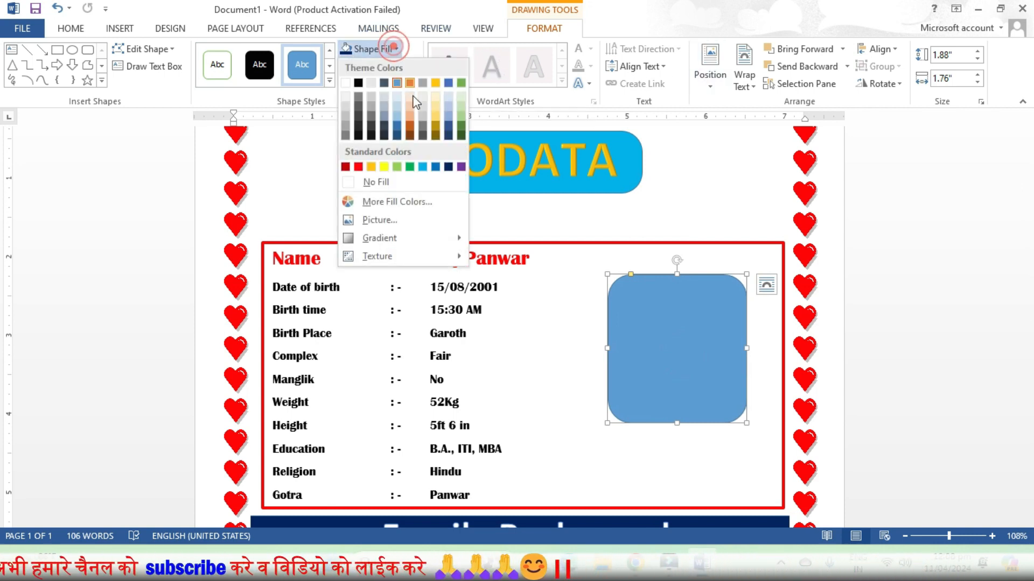
{"action": "left_click", "coordinate": [382, 223]}
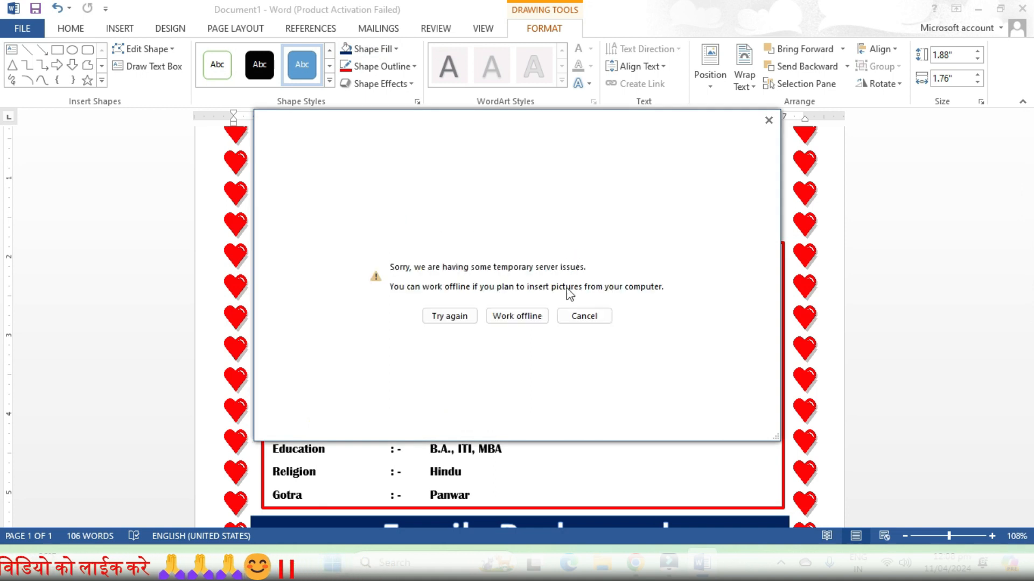
{"action": "left_click", "coordinate": [521, 315]}
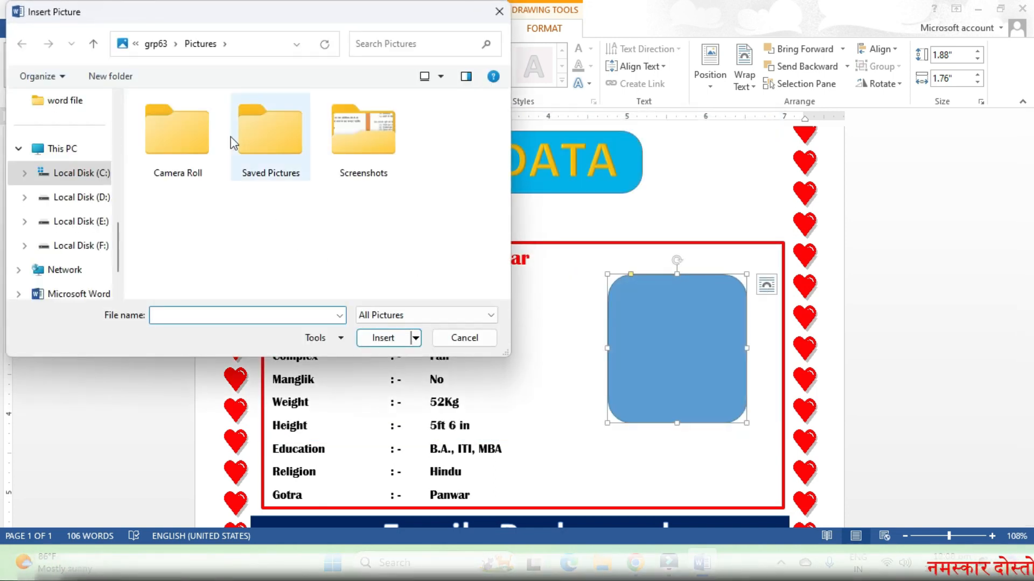
{"action": "scroll", "coordinate": [60, 291], "scroll_direction": "down", "scroll_amount": 2}
{"action": "left_click", "coordinate": [76, 149]}
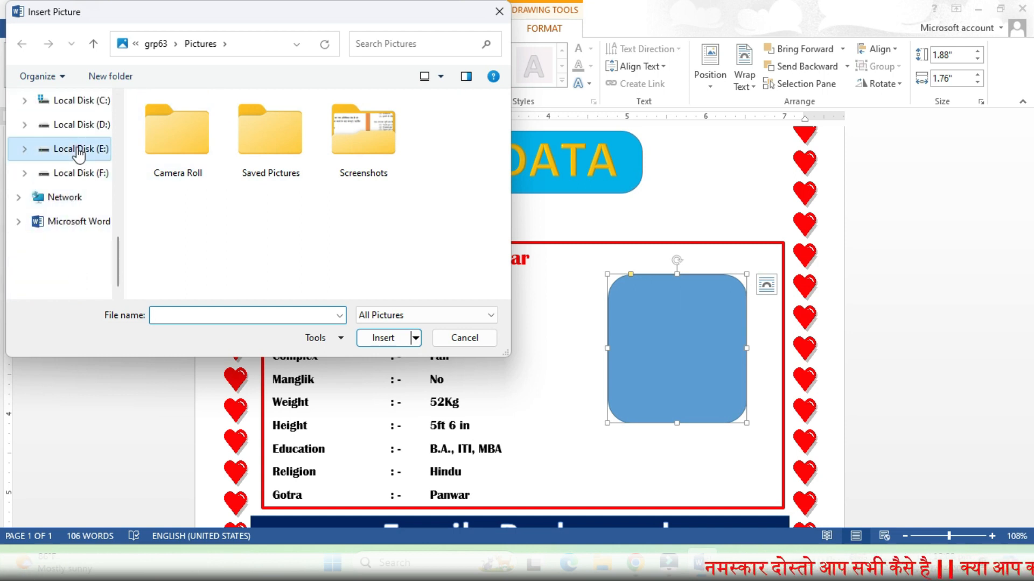
{"action": "scroll", "coordinate": [215, 178], "scroll_direction": "down", "scroll_amount": 4}
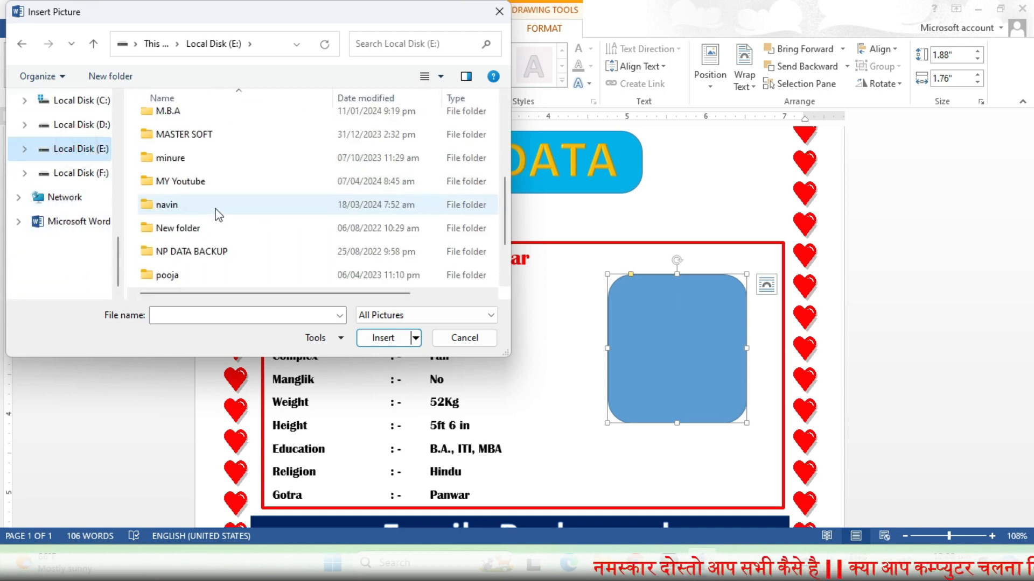
Insert the silhouette image from MY Youtube > 01 Garoth classes > ro video clip
{"action": "double_click", "coordinate": [183, 182]}
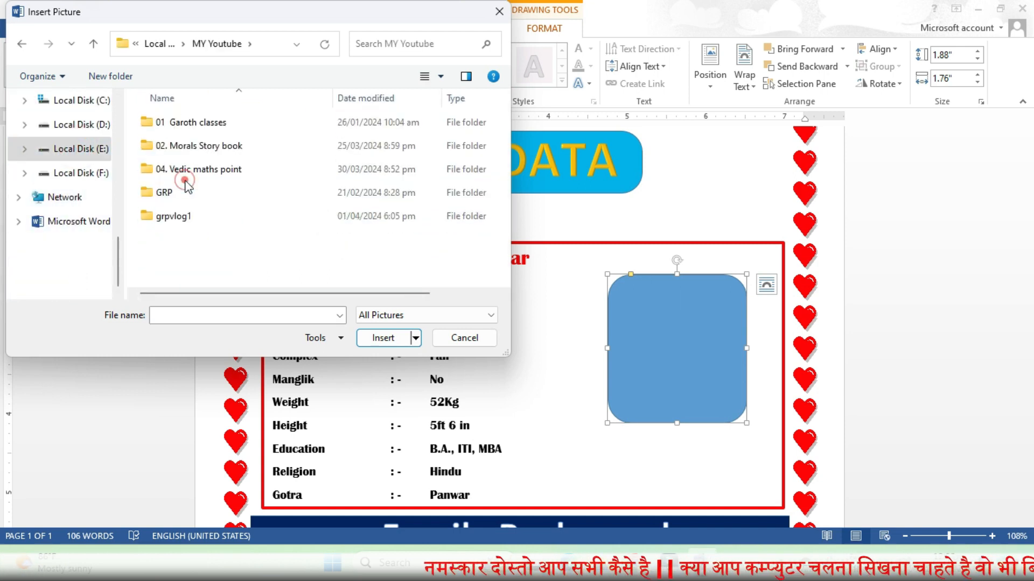
{"action": "left_click", "coordinate": [197, 128]}
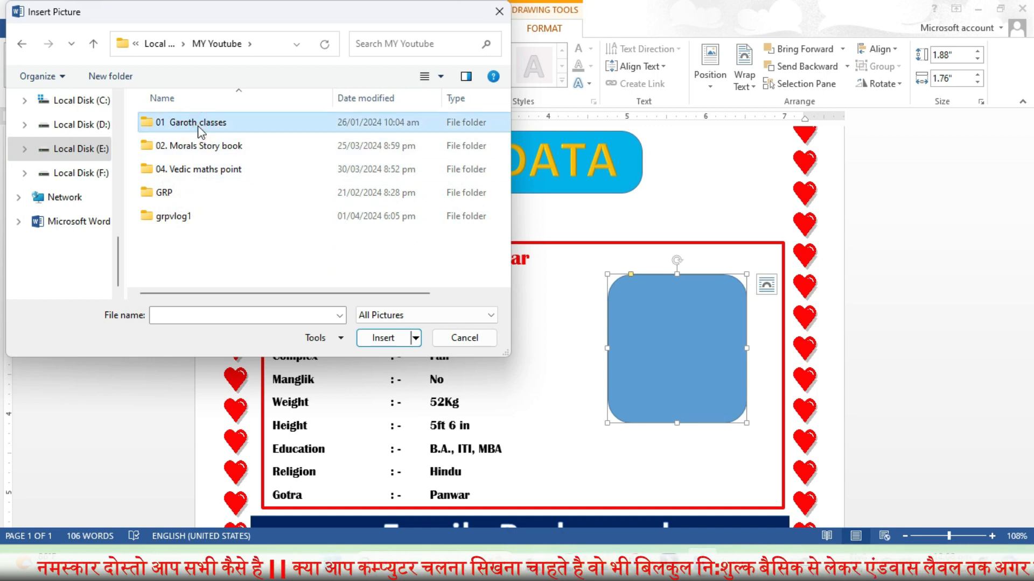
{"action": "double_click", "coordinate": [198, 129]}
{"action": "scroll", "coordinate": [197, 205], "scroll_direction": "down", "scroll_amount": 3}
{"action": "left_click", "coordinate": [189, 209]}
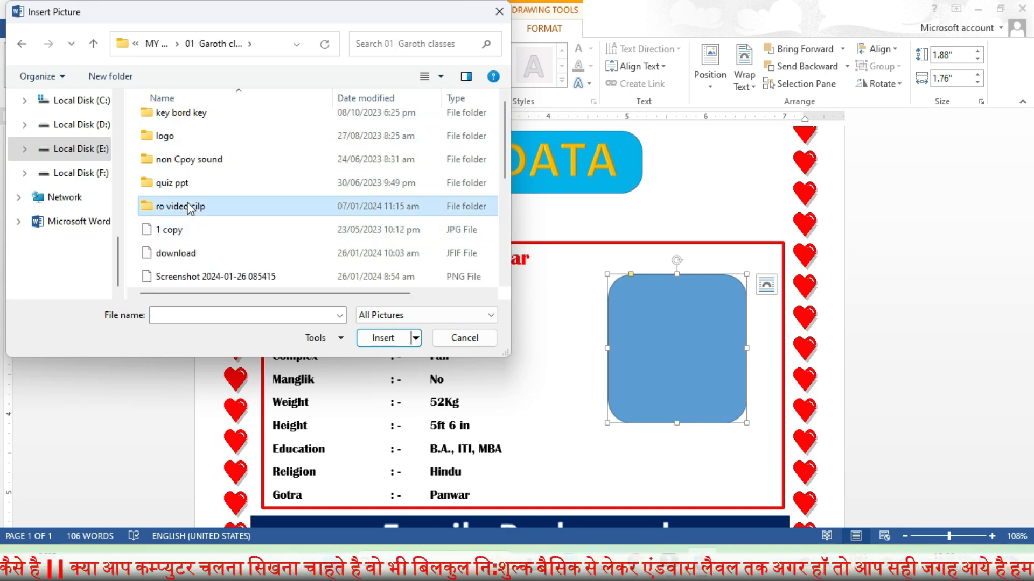
{"action": "double_click", "coordinate": [189, 209]}
{"action": "scroll", "coordinate": [323, 215], "scroll_direction": "down", "scroll_amount": 3}
{"action": "left_click", "coordinate": [438, 226]}
{"action": "double_click", "coordinate": [434, 223]}
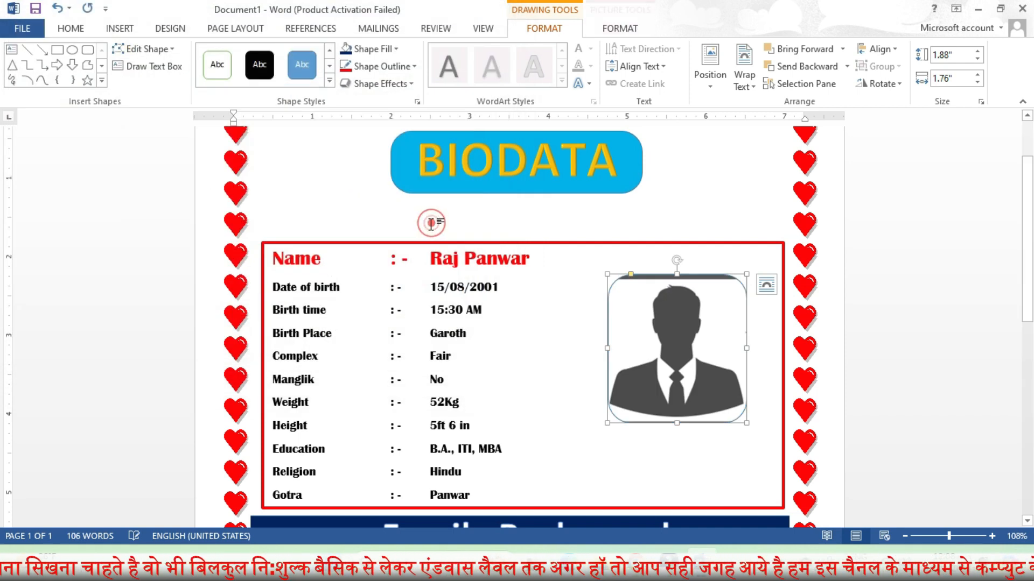
Crop-fit the silhouette picture inside its rounded frame and extend the crop's bottom edge
{"action": "left_click", "coordinate": [614, 31]}
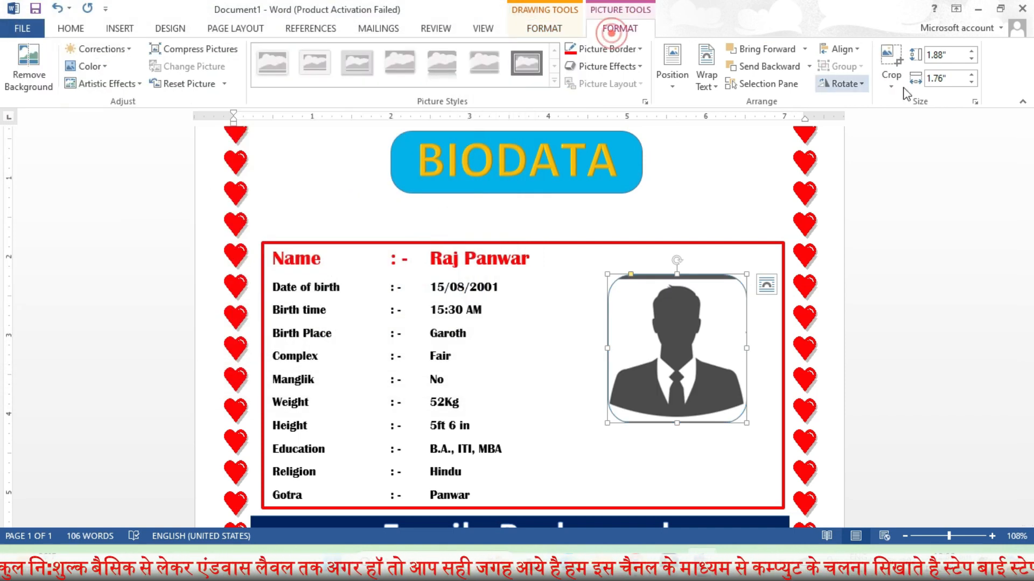
{"action": "left_click", "coordinate": [891, 80]}
{"action": "left_click", "coordinate": [906, 173]}
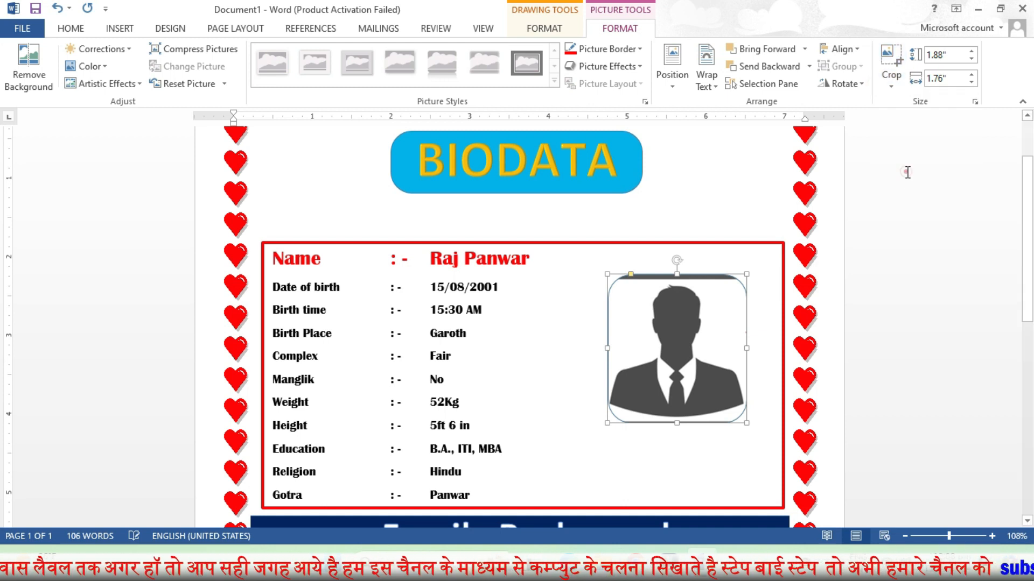
{"action": "left_click_drag", "start_coordinate": [743, 423], "coordinate": [748, 433]}
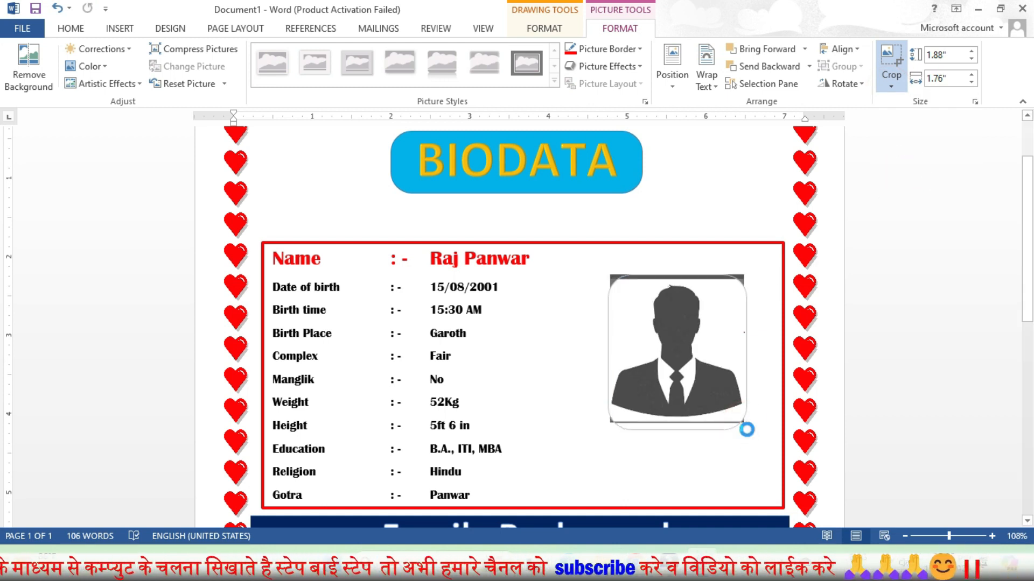
{"action": "left_click", "coordinate": [677, 344]}
Refit the silhouette, enlarging and nudging it up-left so the whole figure fills the 1.97" x 1.76" frame
{"action": "left_click", "coordinate": [891, 79]}
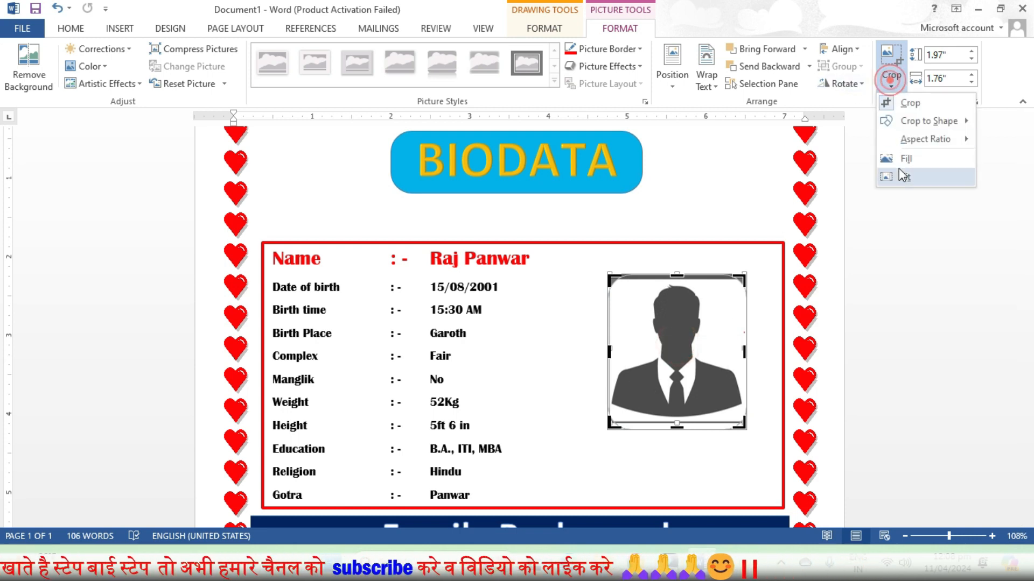
{"action": "left_click", "coordinate": [903, 176]}
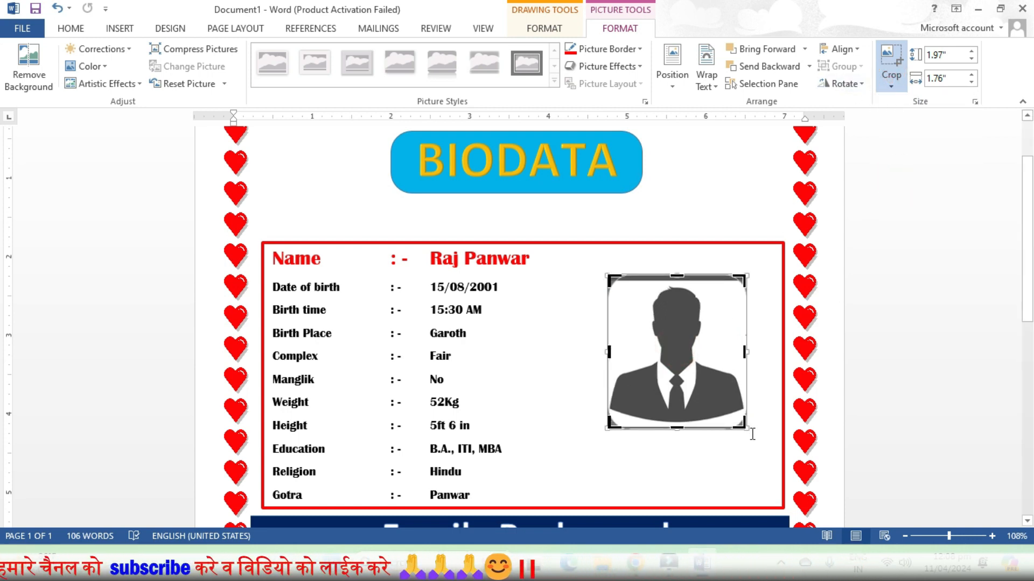
{"action": "left_click_drag", "start_coordinate": [747, 429], "coordinate": [786, 468]}
{"action": "left_click_drag", "start_coordinate": [708, 388], "coordinate": [696, 378]}
{"action": "left_click", "coordinate": [538, 342]}
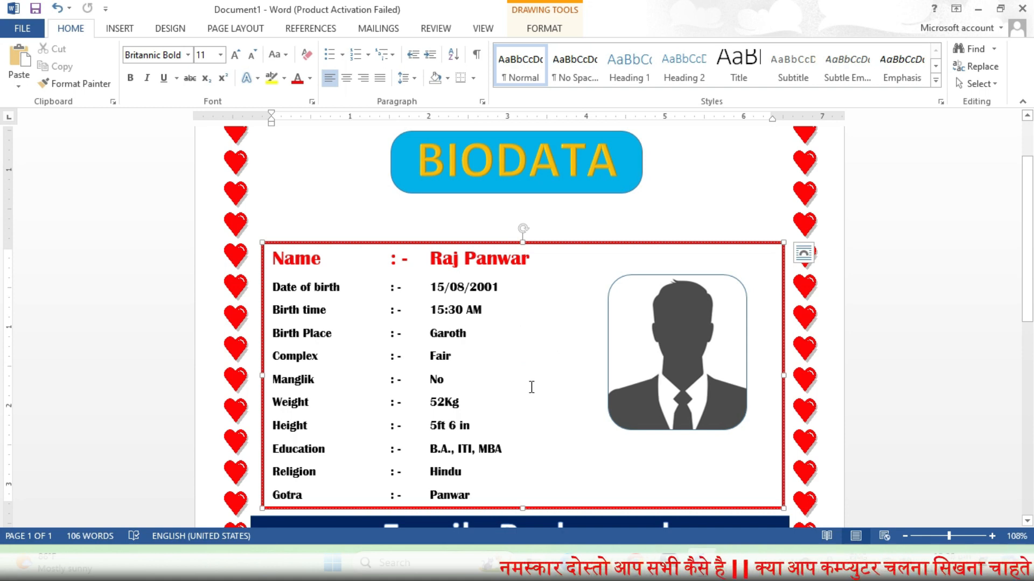
Scroll down to the Contact Details box and the bottom of the red heart border
{"action": "scroll", "coordinate": [531, 386], "scroll_direction": "down", "scroll_amount": 5}
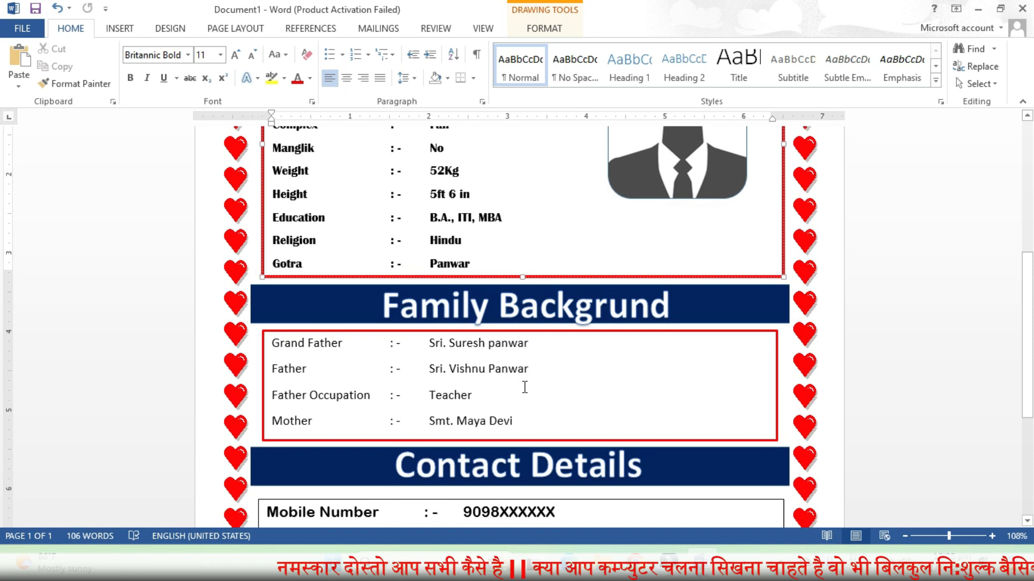
{"action": "scroll", "coordinate": [525, 387], "scroll_direction": "down", "scroll_amount": 2}
{"action": "scroll", "coordinate": [524, 391], "scroll_direction": "down", "scroll_amount": 4}
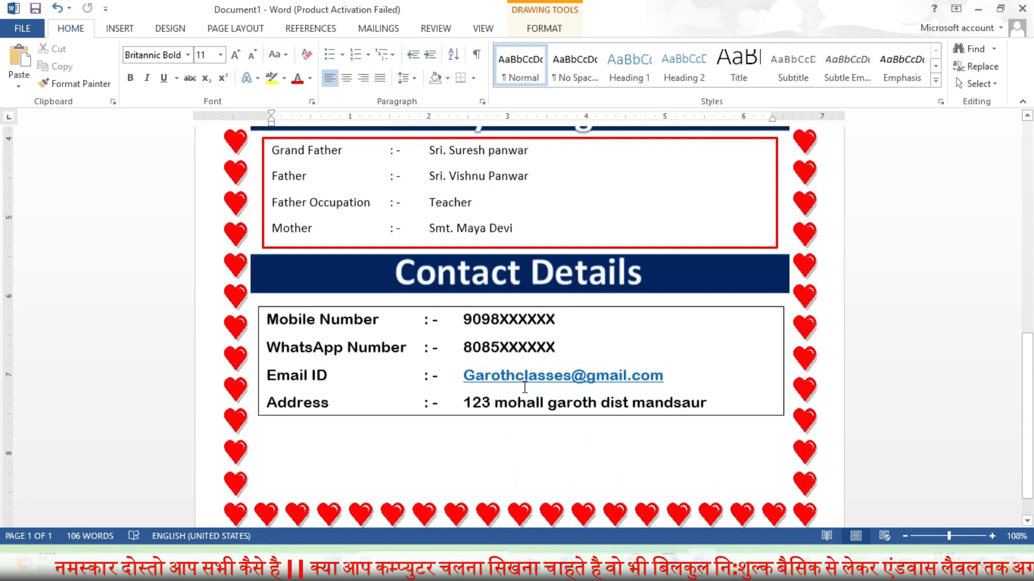